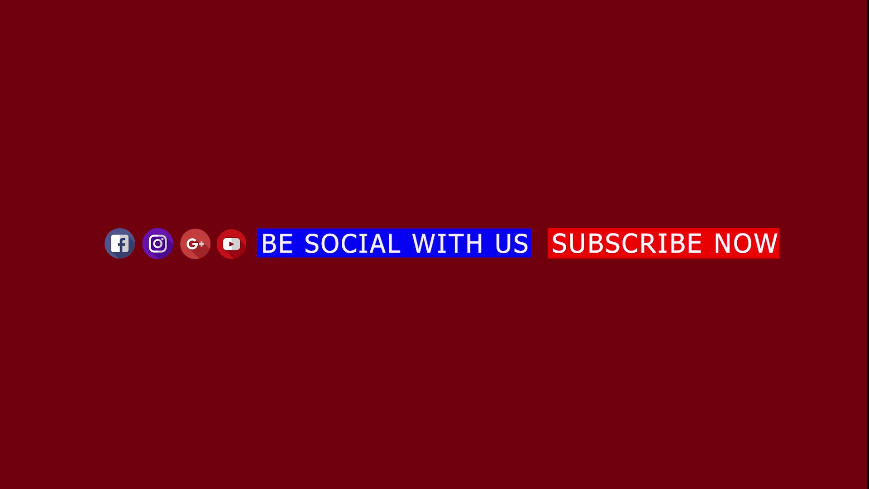
Step: Open the file browser showing the folder of toddler photos
key(ctrl+o)
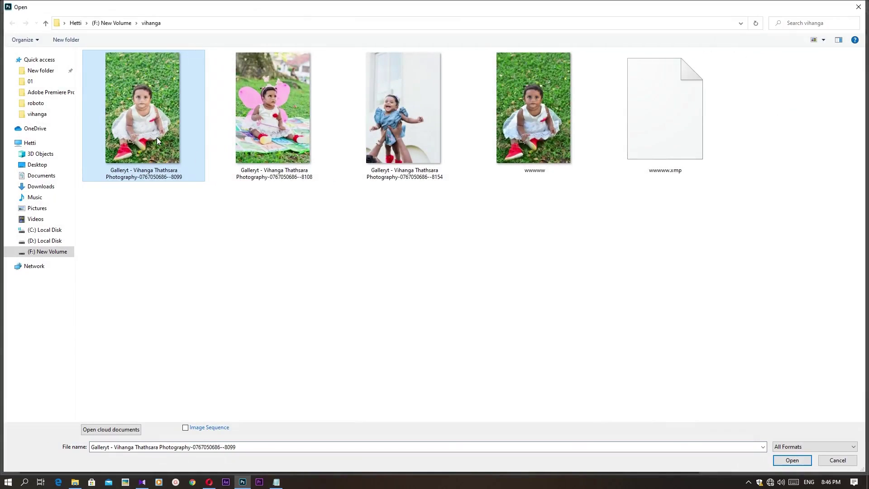
Step: Open the photo of the toddler in a white dress sitting on grass
double_click(157, 137)
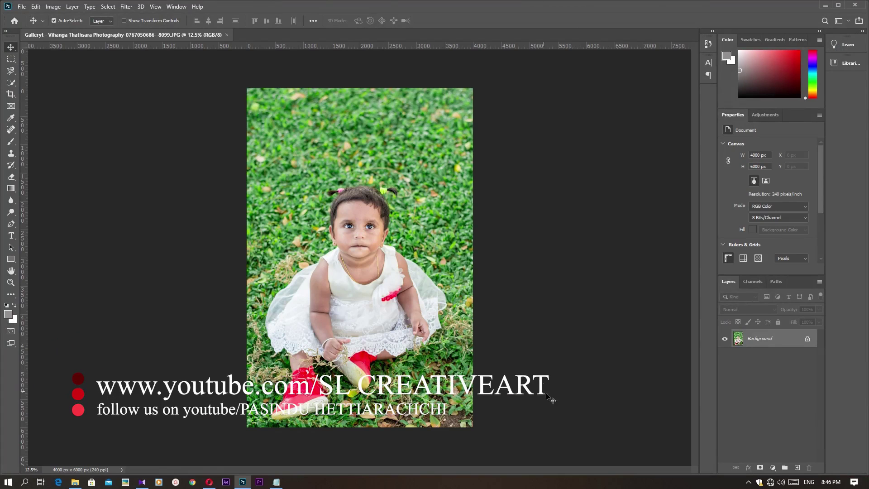
click(772, 468)
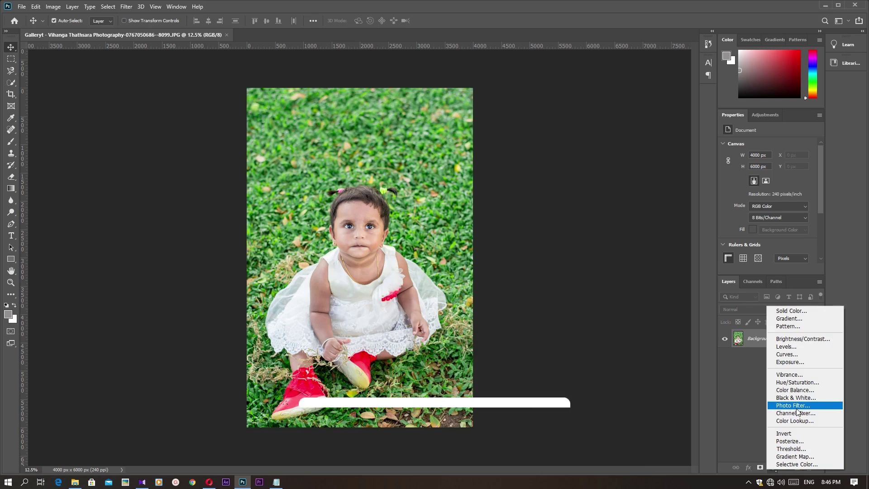
Step: Add a Black & White adjustment layer with the Reds slider lowered to -140
click(796, 398)
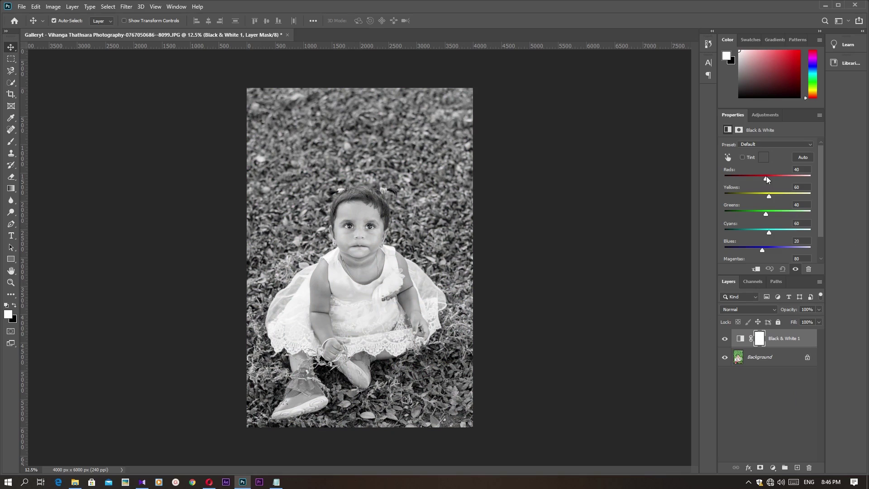
drag(765, 176, 734, 175)
scroll(335, 221, up, 5)
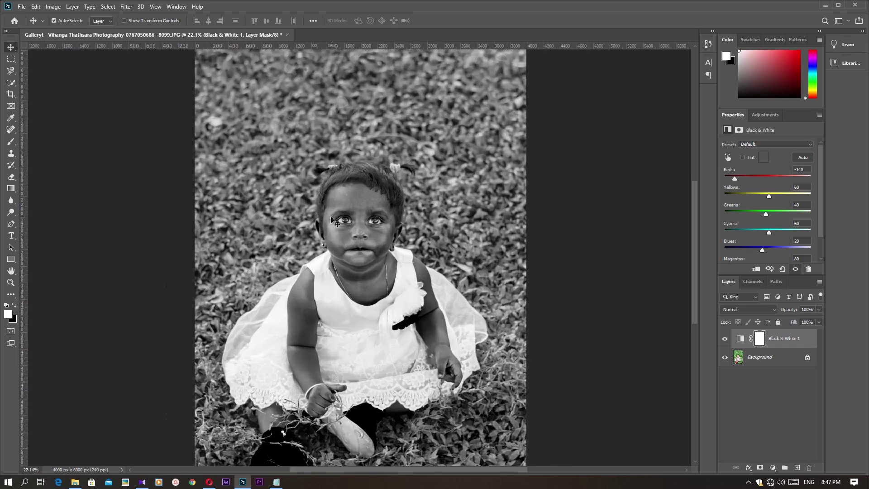
scroll(335, 221, up, 1)
scroll(351, 197, up, 1)
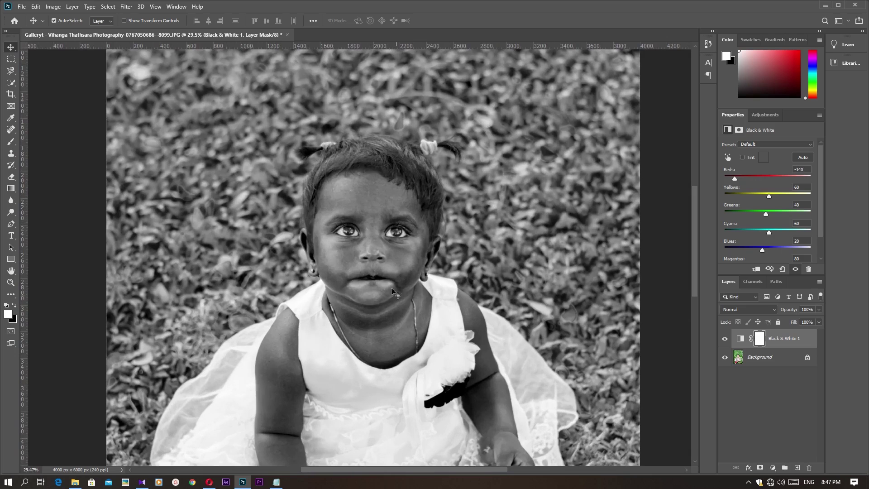
scroll(402, 356, up, 1)
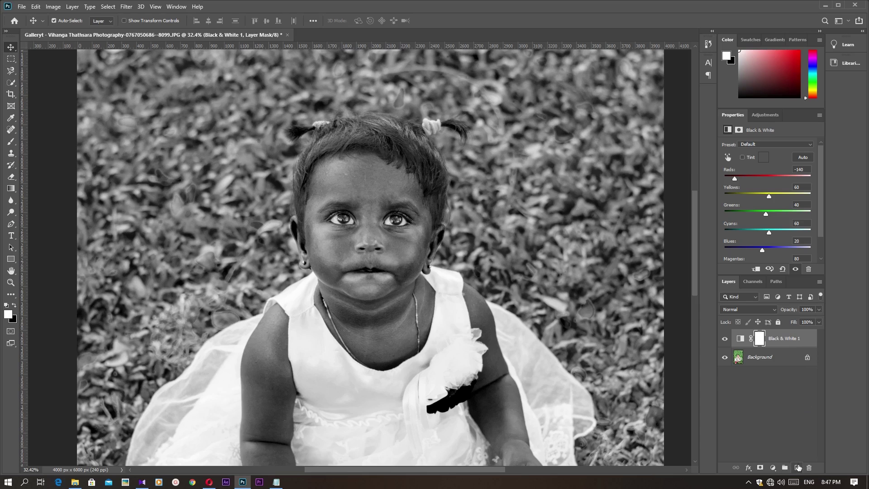
Step: Create an empty Layer 1 below Black & White 1 and above Background, after one discarded attempt
click(798, 467)
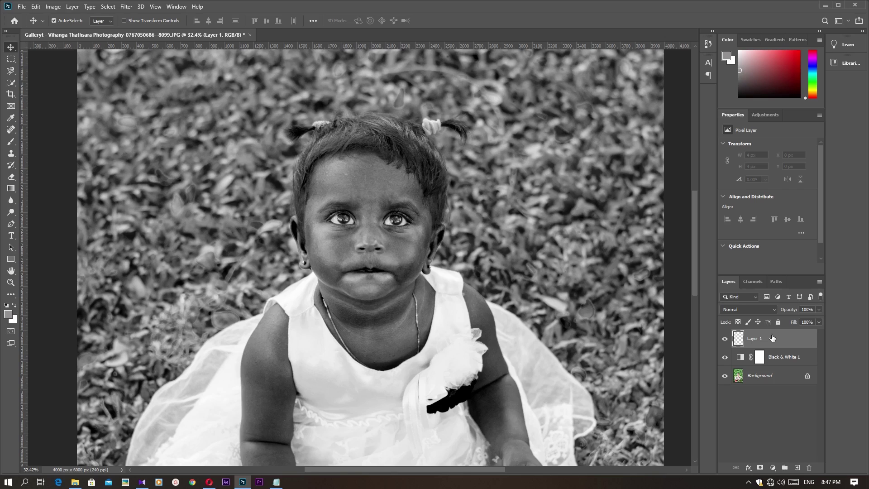
drag(773, 338, 773, 360)
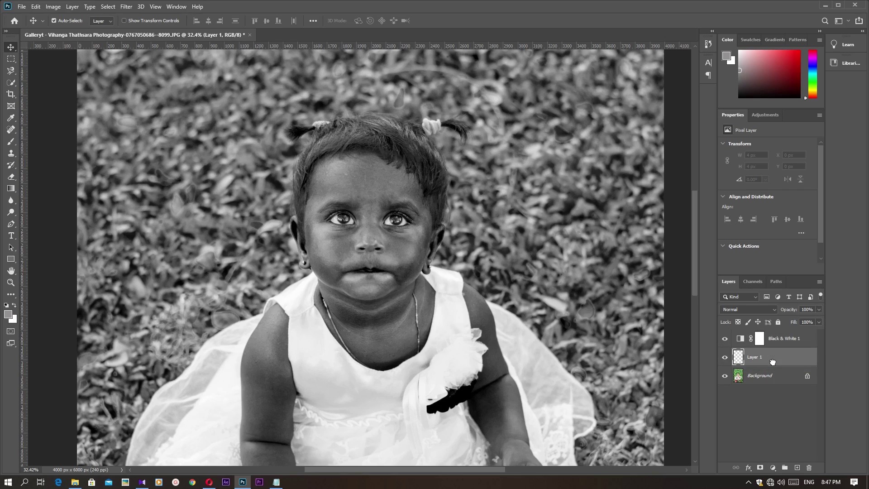
key(Delete)
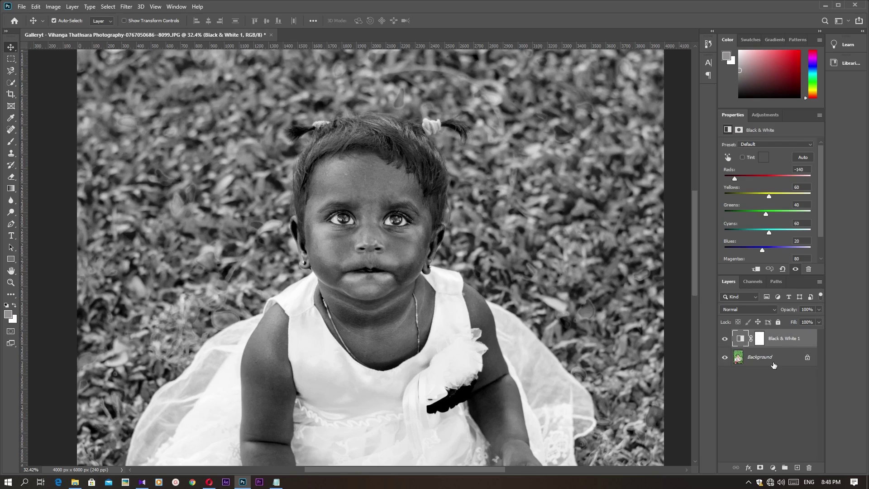
key(ctrl)
alt+click(797, 468)
click(497, 143)
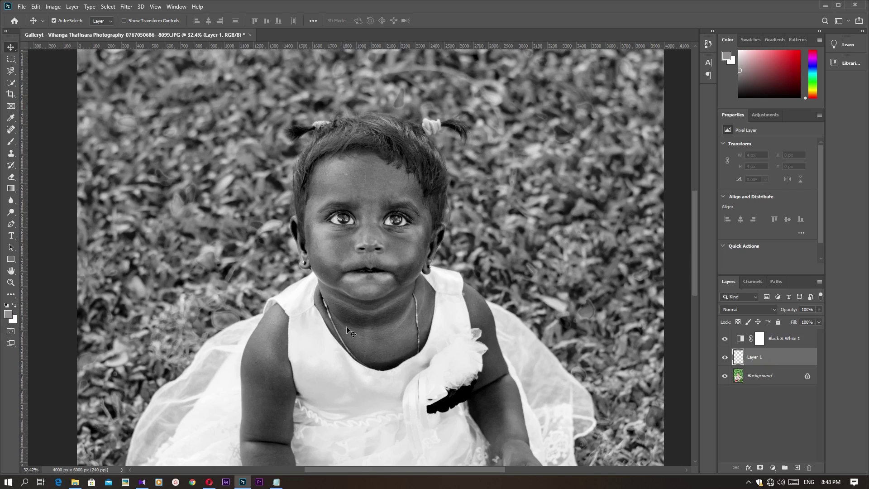
scroll(346, 330, up, 2)
scroll(346, 329, up, 1)
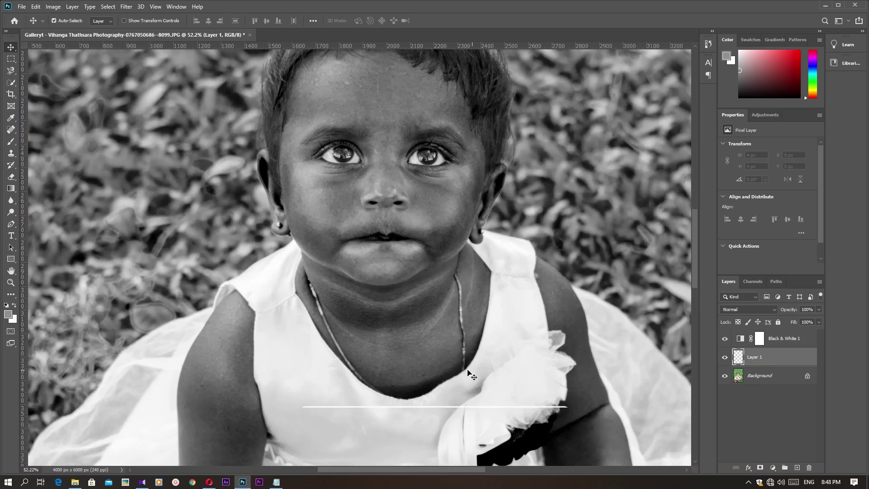
scroll(420, 393, up, 1)
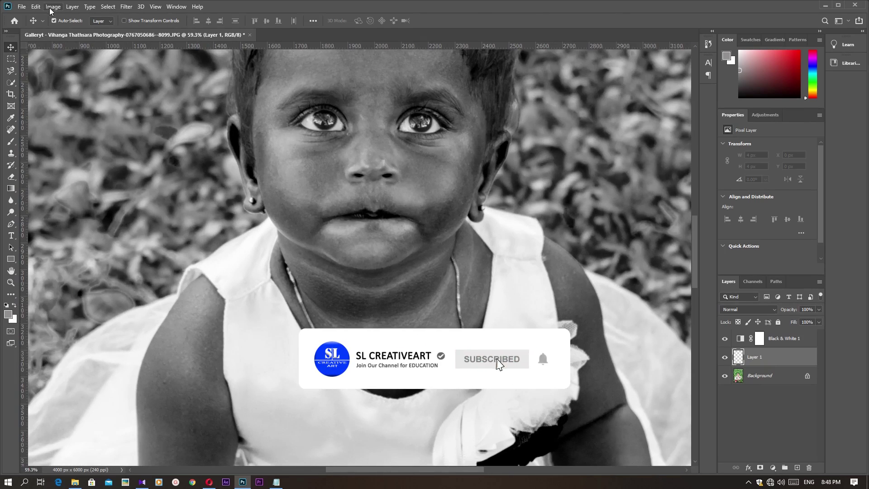
click(36, 7)
mouse_move(52, 376)
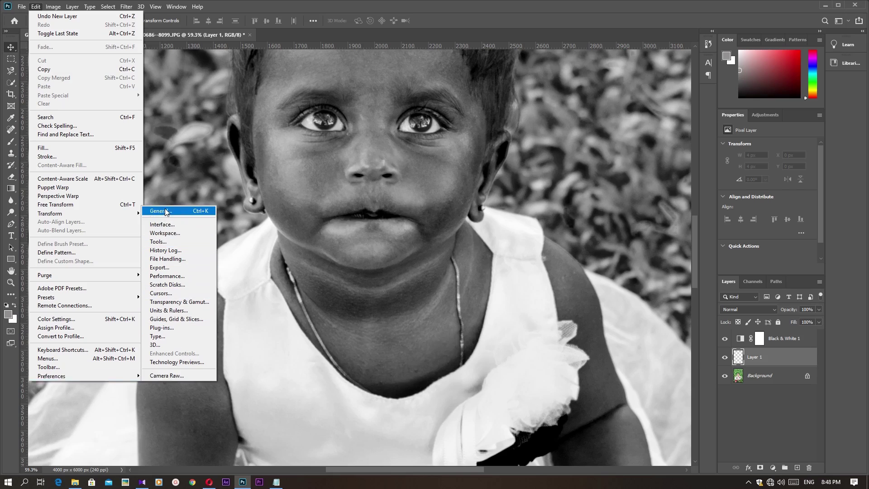
click(166, 211)
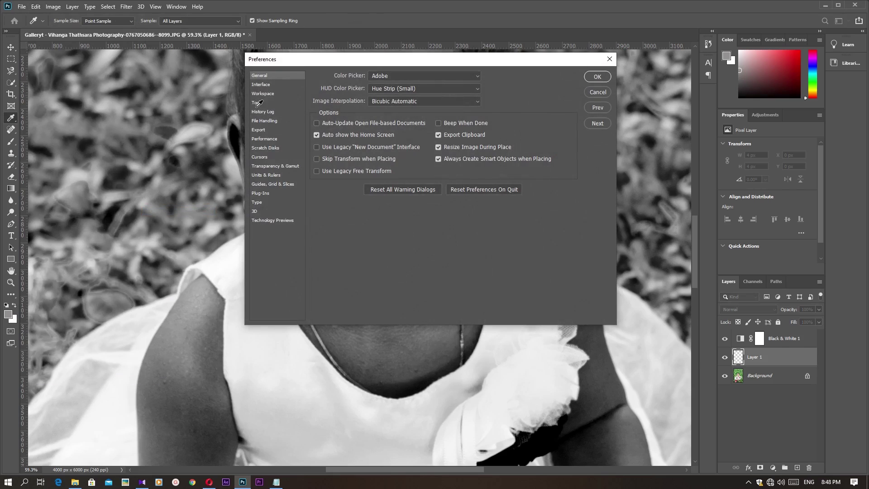
click(258, 103)
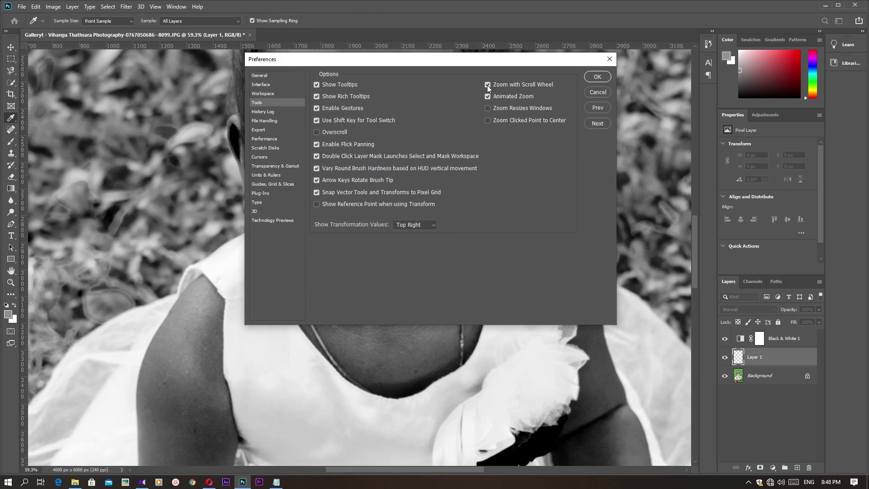
click(597, 76)
scroll(346, 208, down, 1)
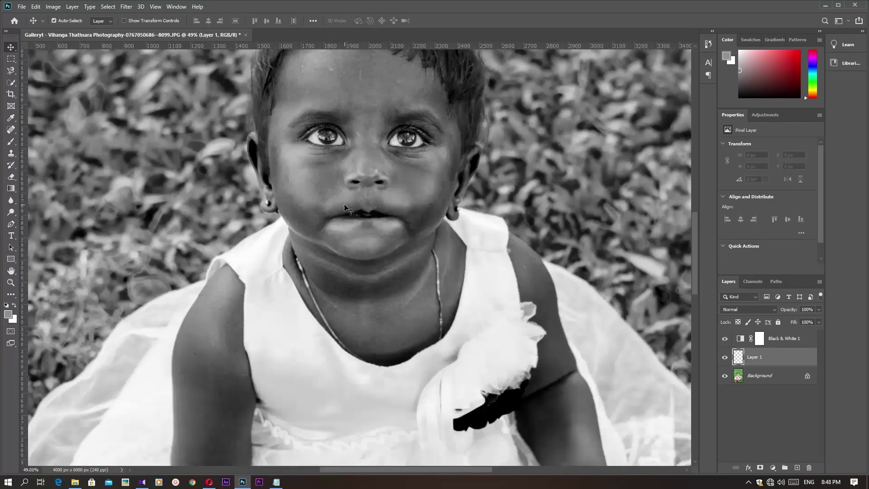
Step: Zoom in on the toddler's neckline and select the Healing Brush Tool
scroll(353, 199, down, 2)
scroll(359, 185, up, 2)
scroll(365, 178, up, 1)
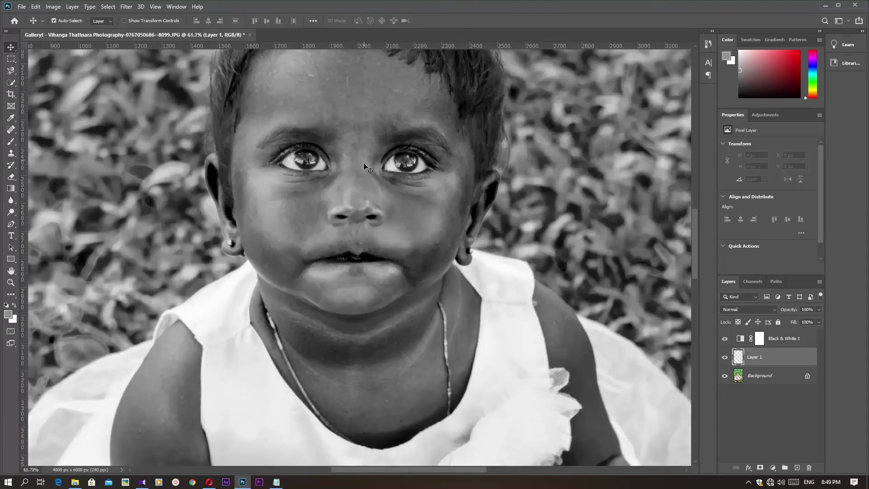
scroll(362, 172, up, 1)
scroll(352, 141, down, 3)
scroll(329, 259, down, 1)
scroll(351, 285, up, 1)
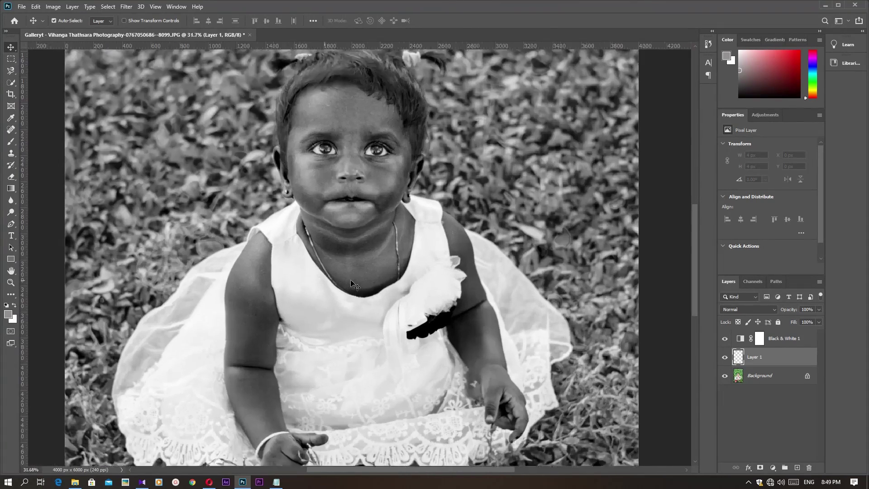
scroll(348, 279, up, 2)
scroll(342, 267, up, 1)
scroll(335, 258, down, 1)
scroll(330, 254, down, 1)
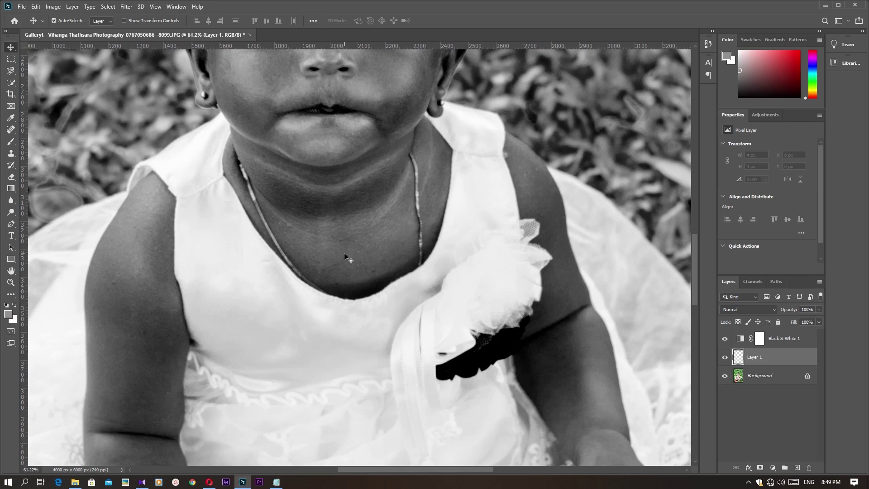
right_click(11, 130)
click(47, 140)
scroll(365, 213, up, 5)
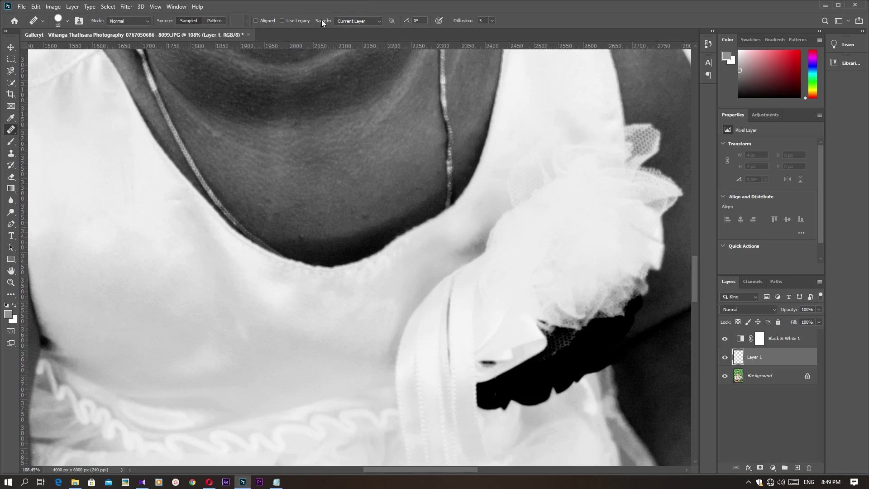
Step: Set Sample to Current & Below, sample clean skin, and heal a chest blemish
click(381, 20)
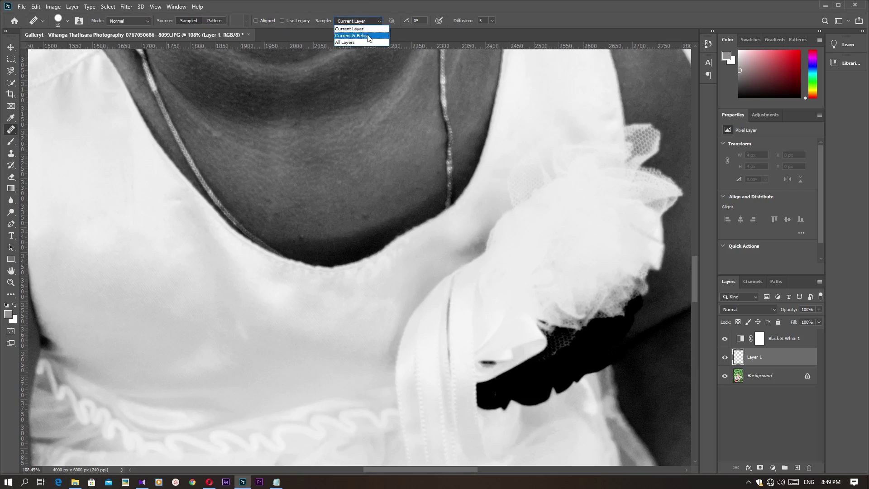
click(366, 34)
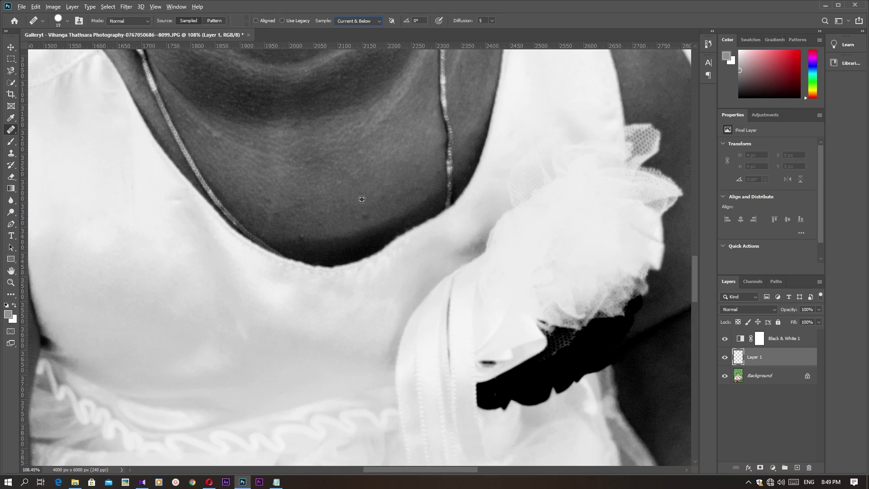
alt+click(366, 202)
click(367, 215)
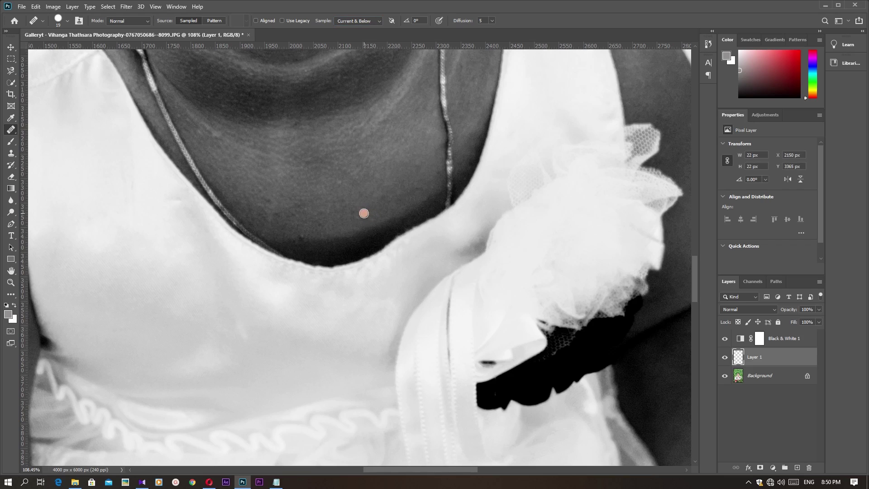
alt+right_click(361, 219)
Step: Heal several more spots on the chest skin and one near the chin
click(307, 233)
click(446, 144)
click(330, 124)
click(241, 192)
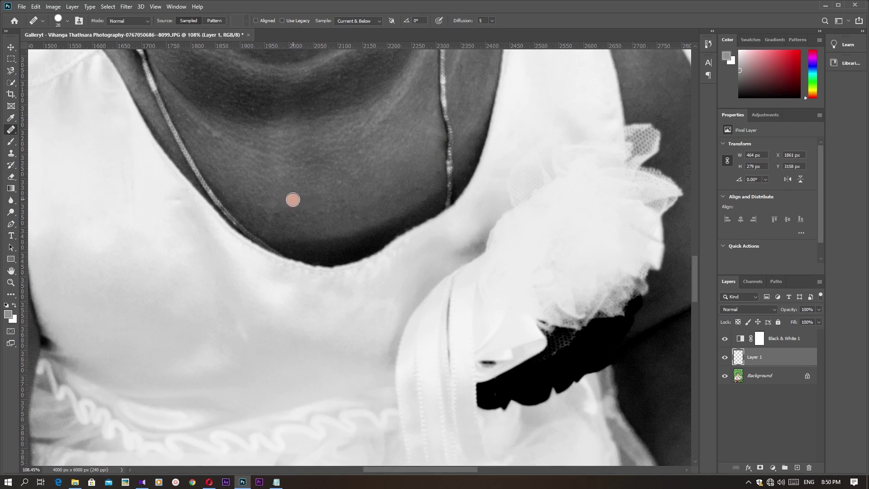
click(430, 198)
scroll(446, 180, down, 5)
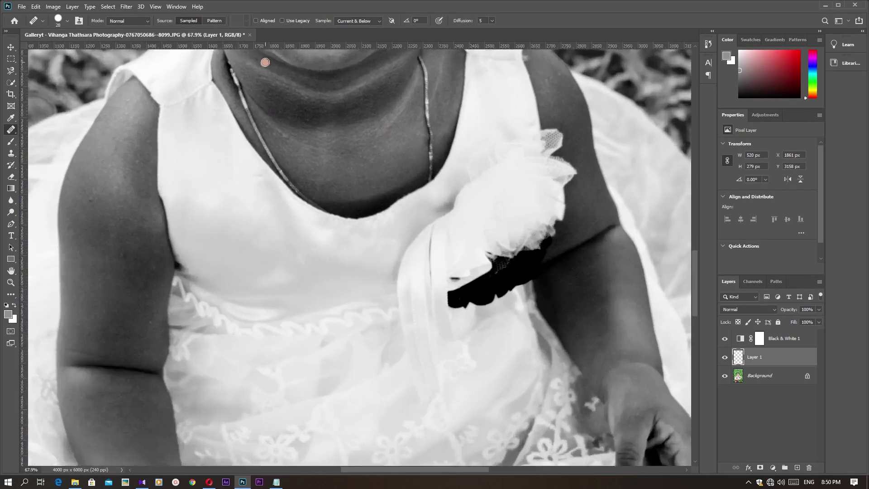
drag(267, 75, 277, 105)
scroll(278, 104, up, 5)
click(281, 197)
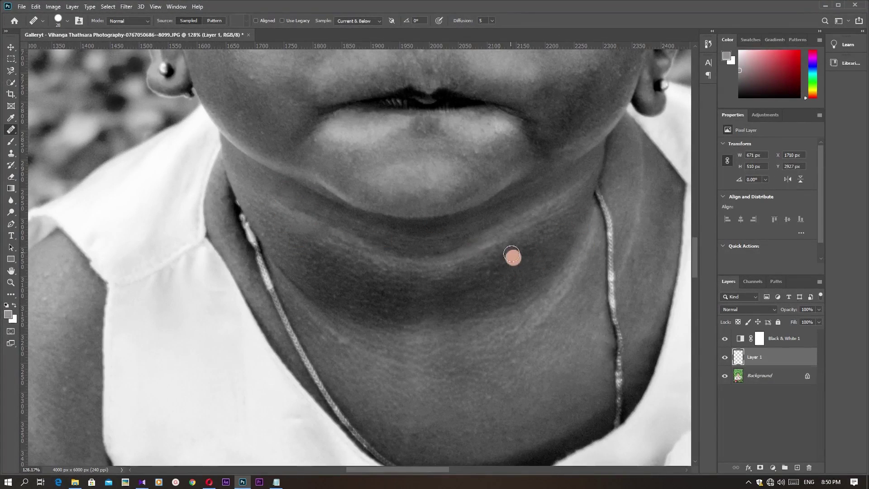
Step: Heal a spot near the shoulder and several blemishes on the forehead
scroll(346, 334, down, 3)
click(213, 355)
scroll(278, 450, down, 2)
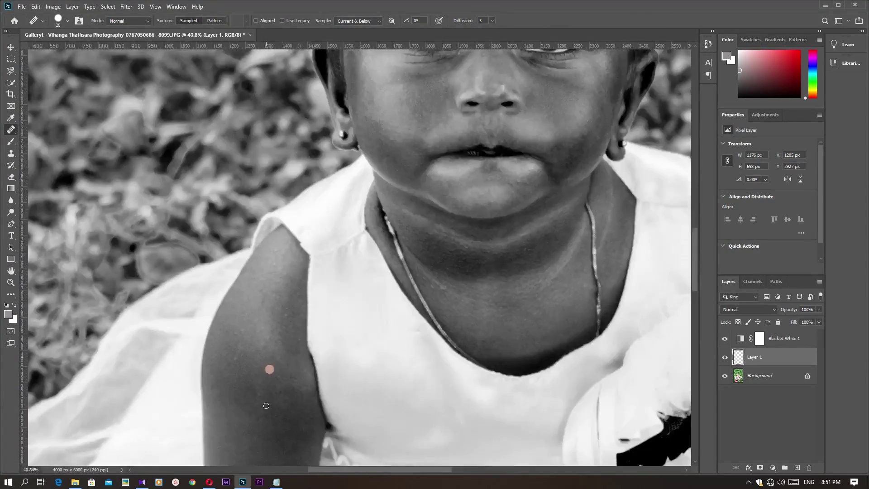
scroll(335, 204, up, 10)
click(454, 243)
click(466, 226)
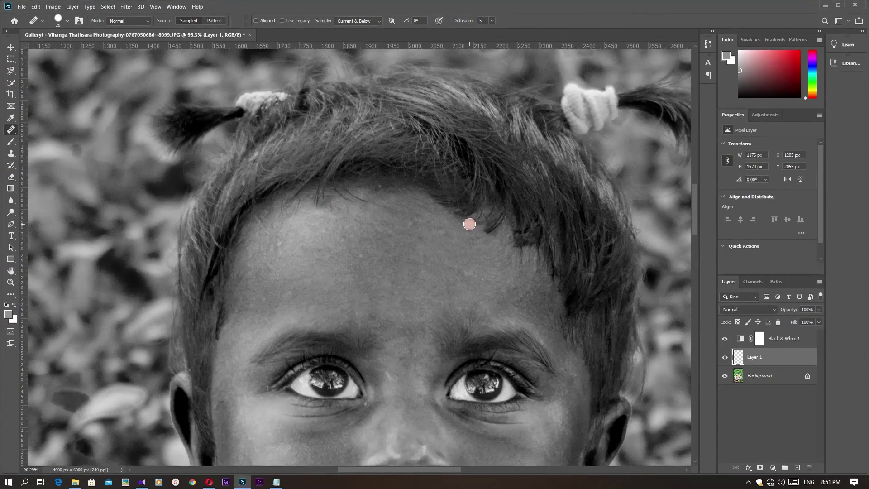
click(558, 326)
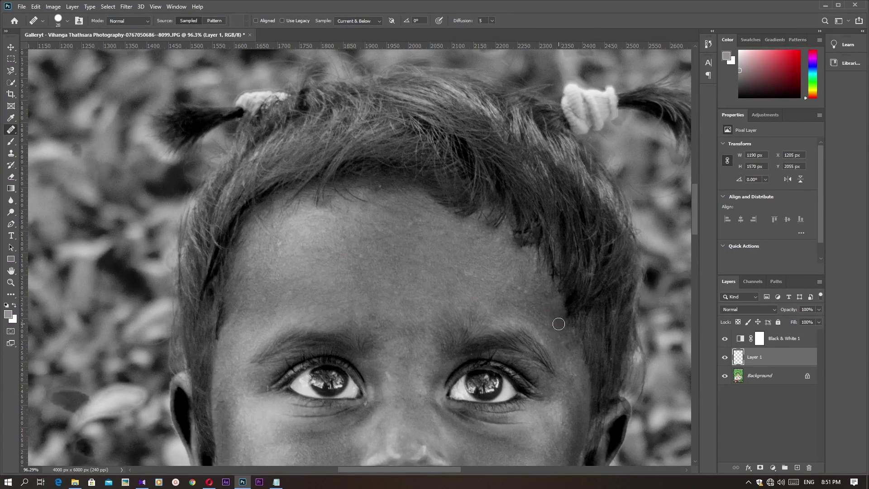
Step: Heal remaining forehead and hairline spots and a blemish at the face's right edge
scroll(453, 290, down, 3)
scroll(393, 235, up, 4)
click(469, 211)
click(536, 200)
scroll(463, 368, down, 5)
scroll(463, 368, up, 4)
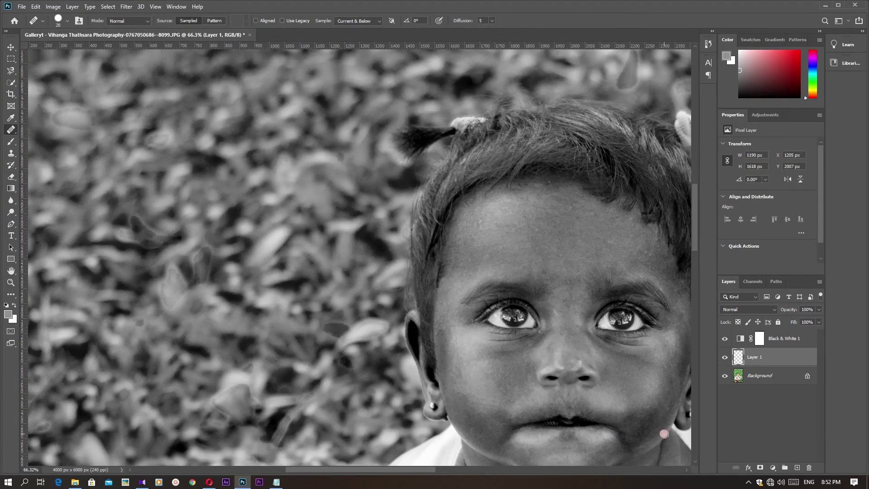
click(689, 346)
Step: Toggle Black & White 1 to compare colour and grayscale, ending in grayscale
click(726, 338)
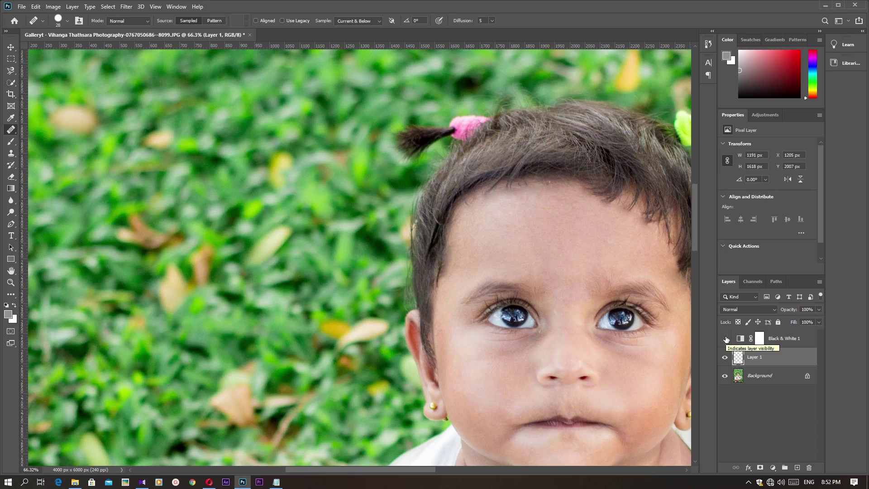
click(726, 338)
click(725, 339)
click(725, 339)
click(726, 339)
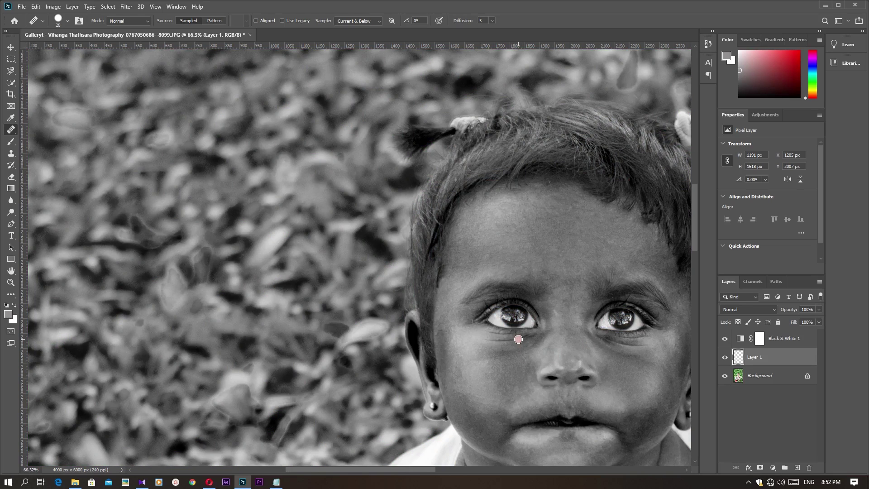
Step: Sample clean cheek skin and smooth the wrinkles under both eyes
scroll(514, 342, up, 3)
scroll(531, 345, up, 3)
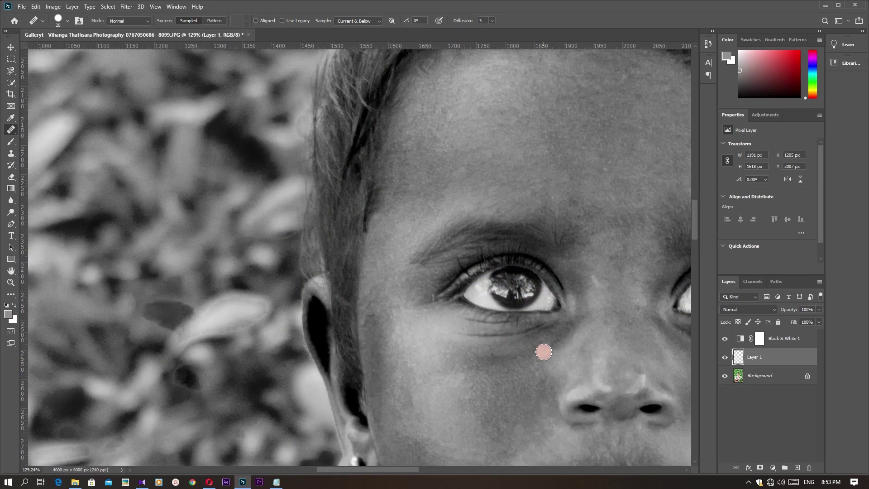
alt+click(525, 350)
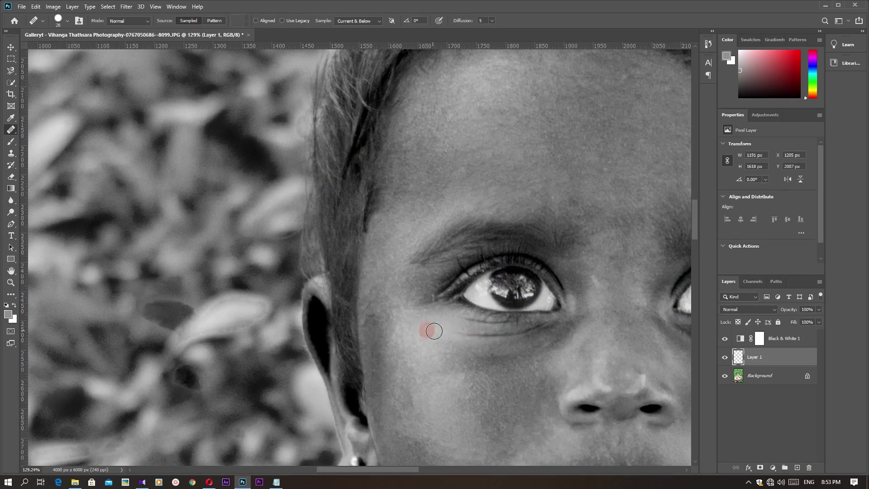
drag(450, 331, 511, 335)
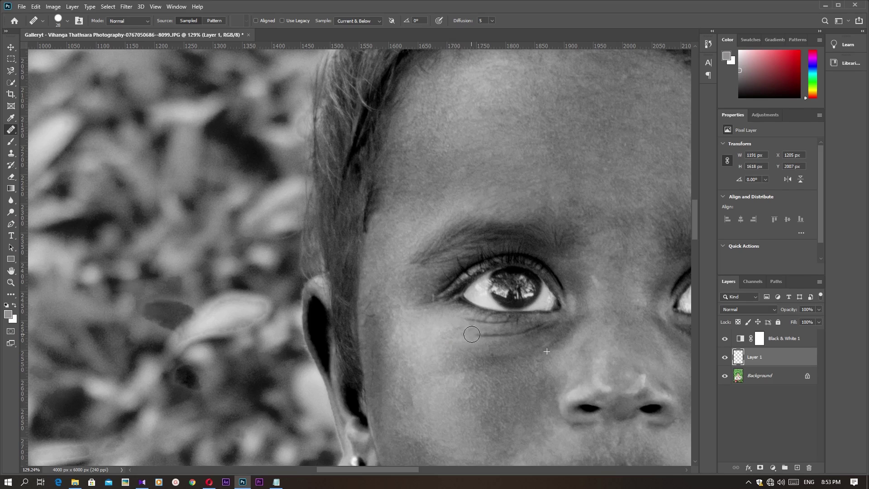
drag(471, 324, 515, 329)
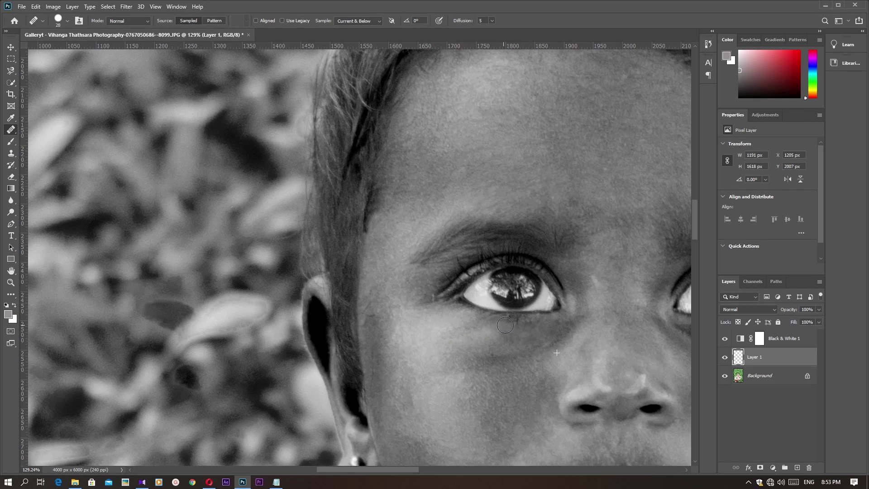
scroll(526, 345, down, 5)
scroll(661, 366, up, 5)
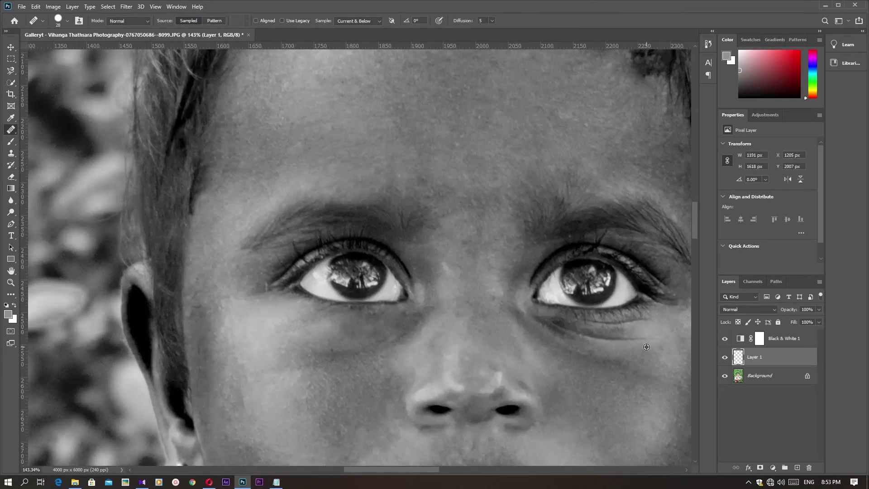
drag(651, 339, 546, 323)
alt+right_click(599, 334)
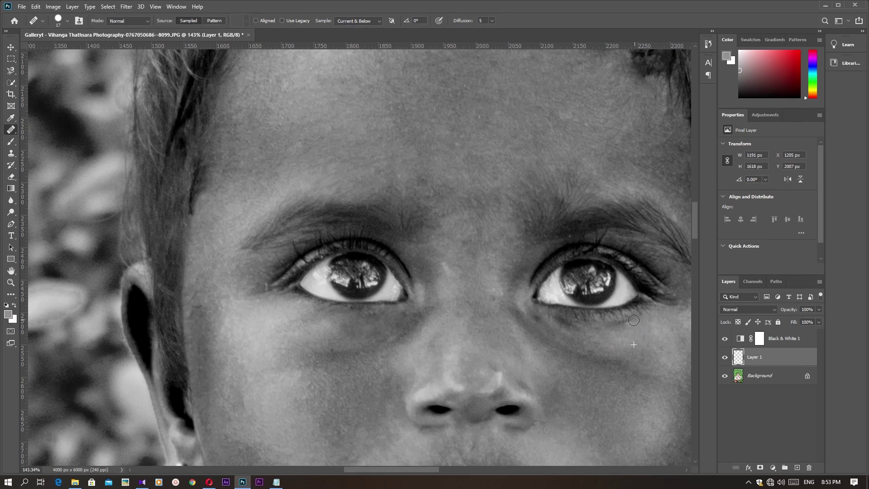
Step: Zoom out and hide Black & White 1 to view the photo in colour
scroll(633, 323, down, 1)
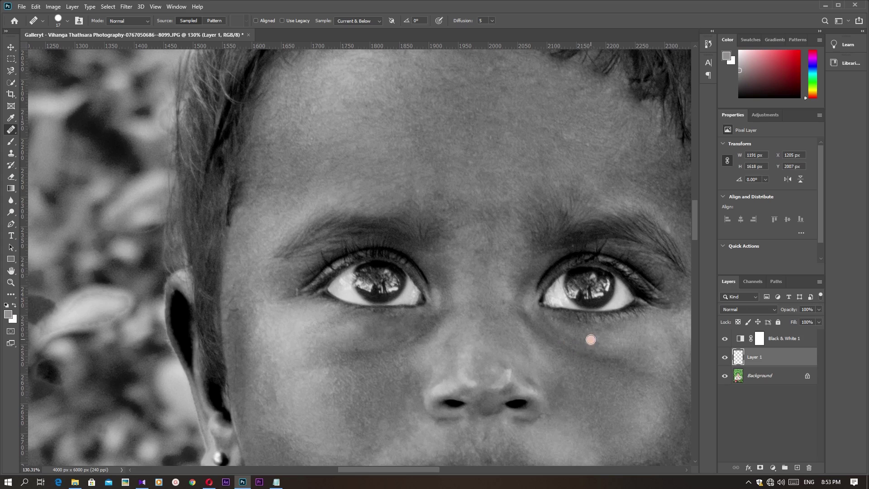
scroll(624, 389, down, 3)
scroll(586, 365, down, 8)
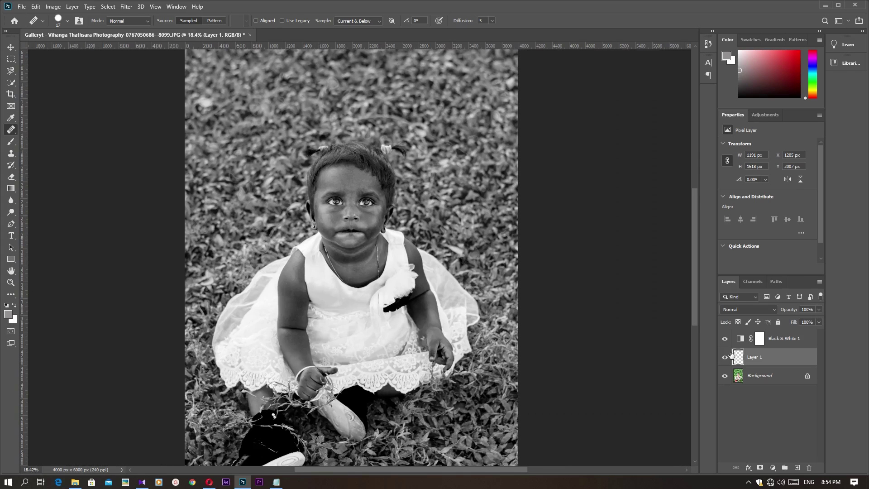
click(724, 340)
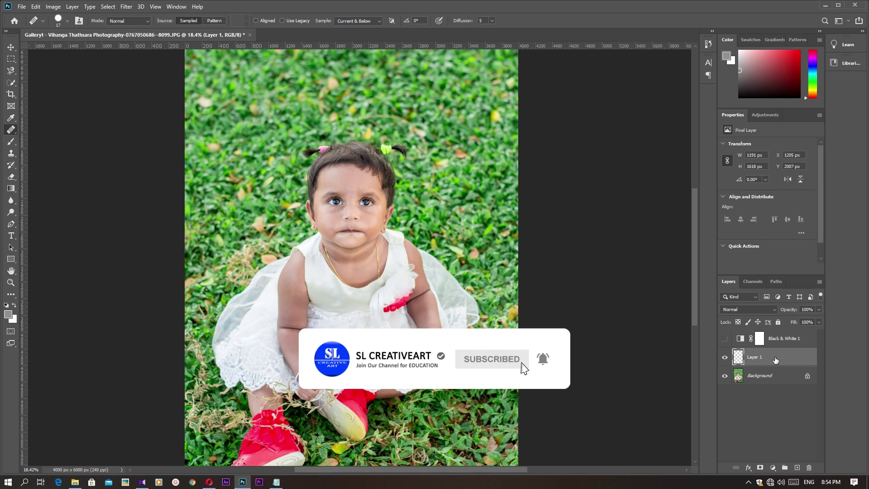
Step: Stamp the visible image into a new Layer 2 and zoom in on the face
key(ctrl+alt+shift+e)
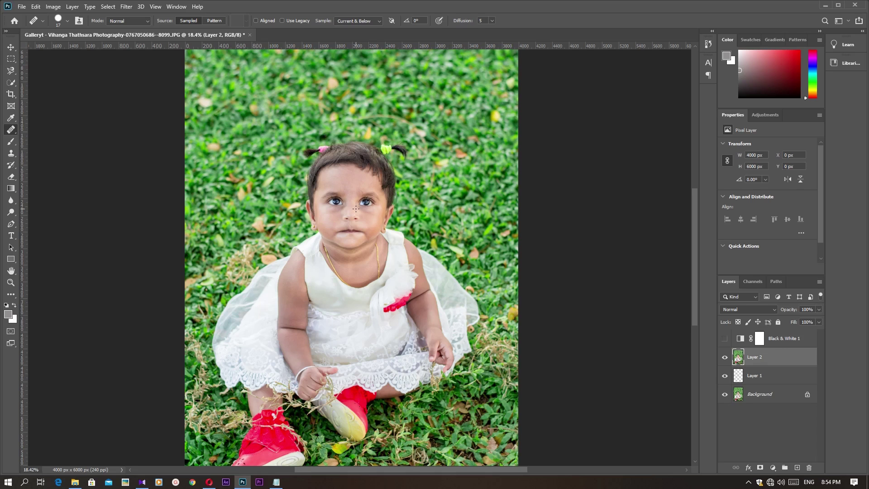
drag(338, 214, 386, 232)
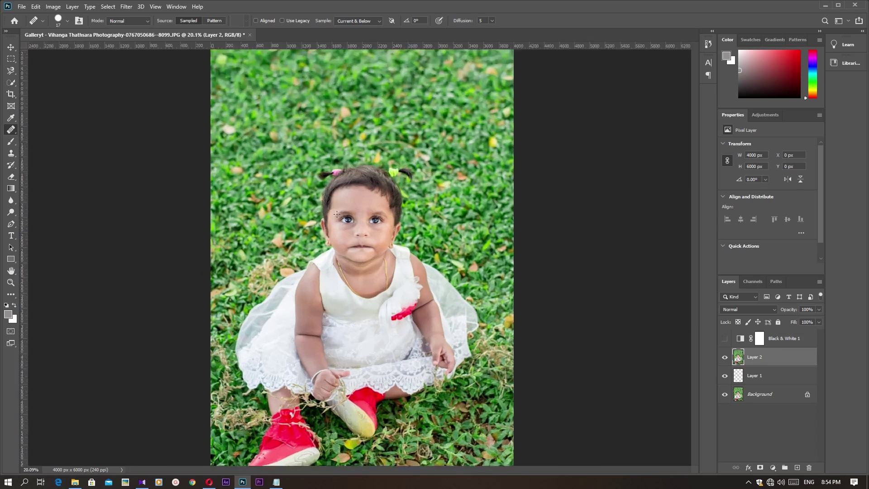
scroll(386, 233, down, 2)
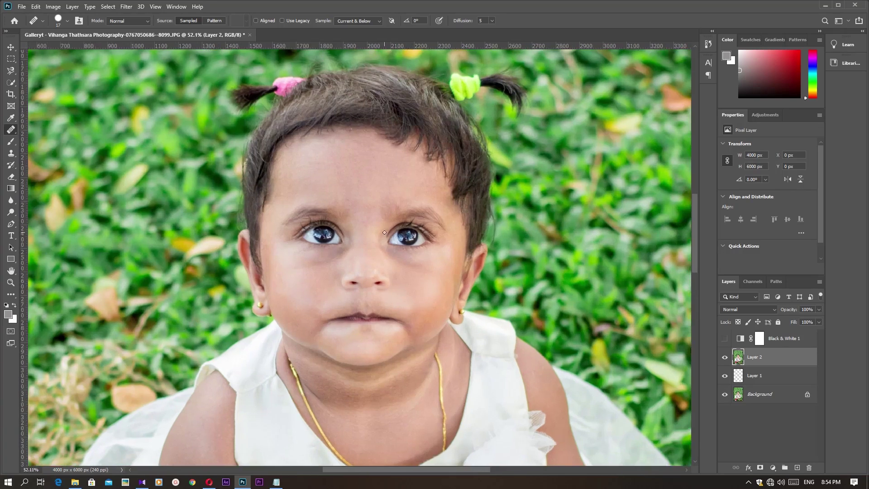
scroll(384, 233, down, 2)
scroll(380, 234, down, 2)
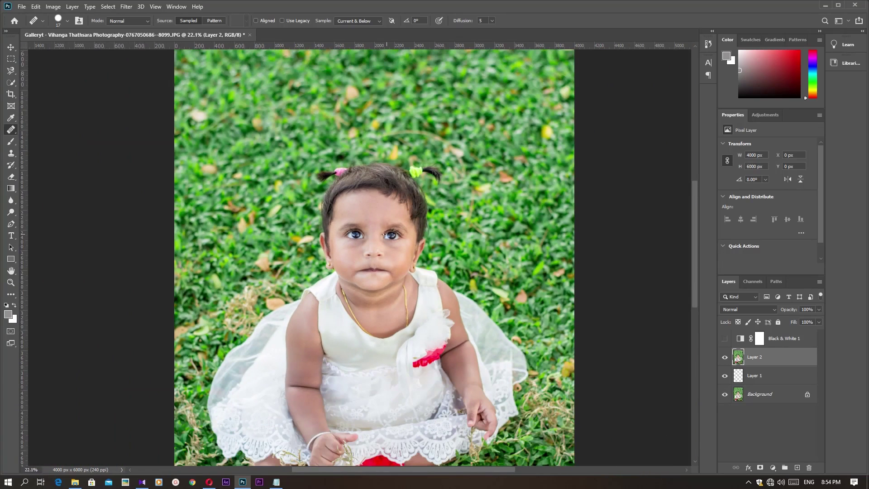
Step: With the Move tool active, select both Layer 1 and Layer 2
key(v)
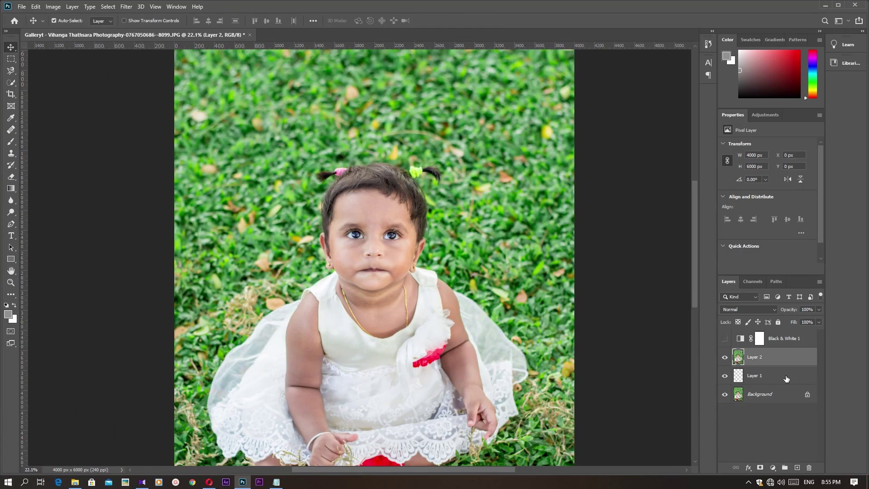
click(772, 378)
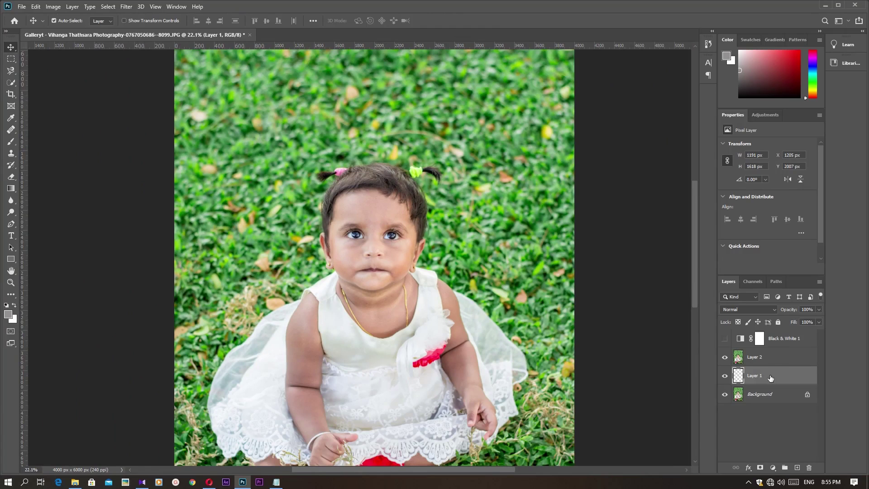
click(791, 358)
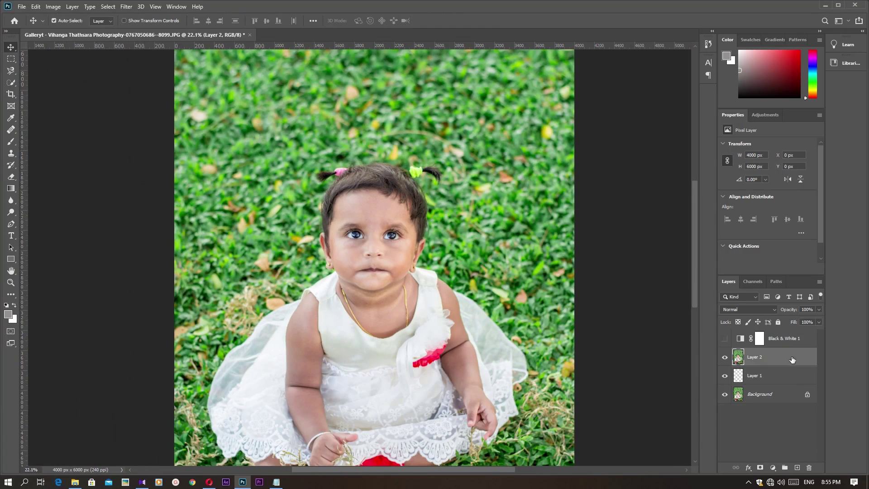
shift+click(793, 377)
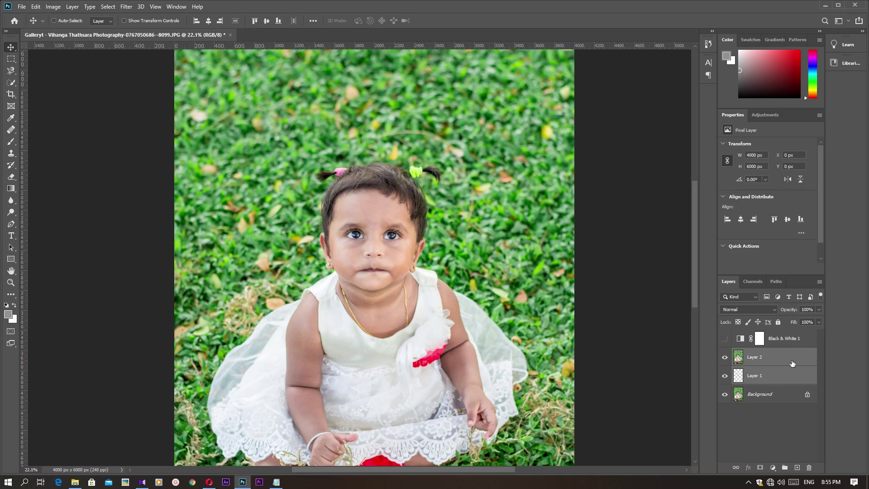
Step: Group Layer 1 and Layer 2 into Group 1 and add a new Layer 3 above it
key(ctrl+g)
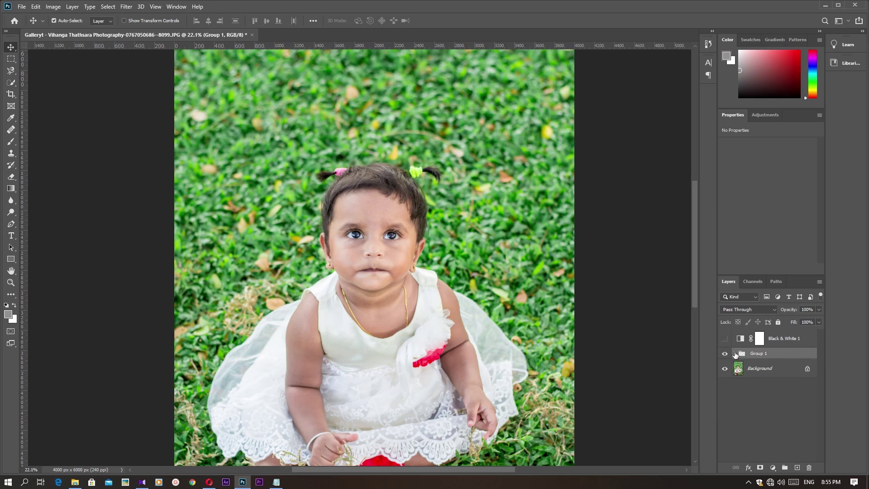
click(735, 353)
click(735, 354)
click(798, 467)
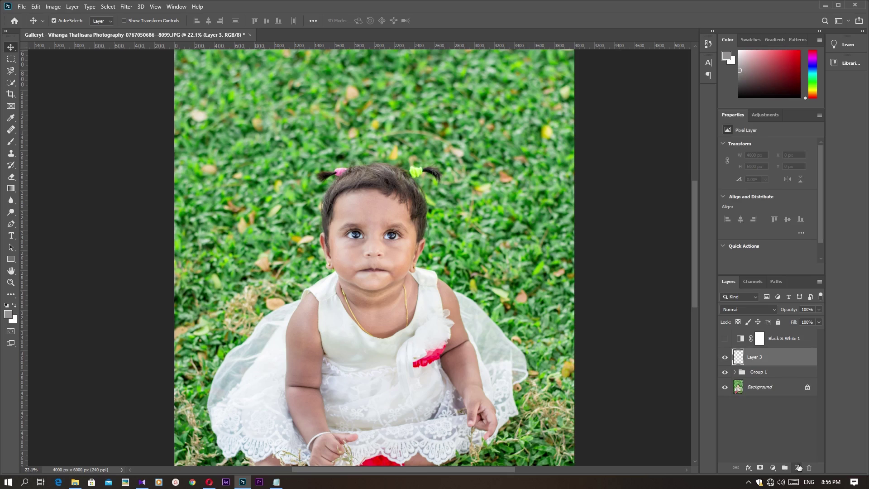
Step: Set up the Brush tool with a soft round preset at about 283 px and white foreground
right_click(11, 143)
click(38, 143)
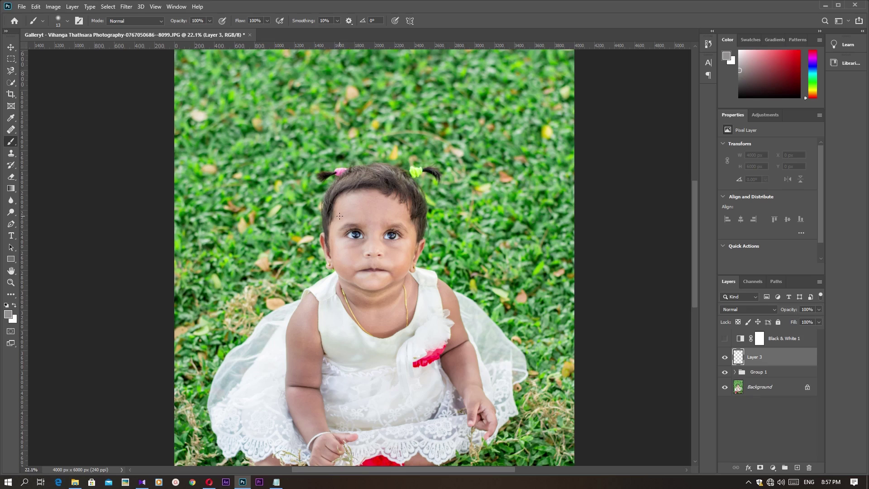
click(67, 21)
drag(60, 50, 63, 50)
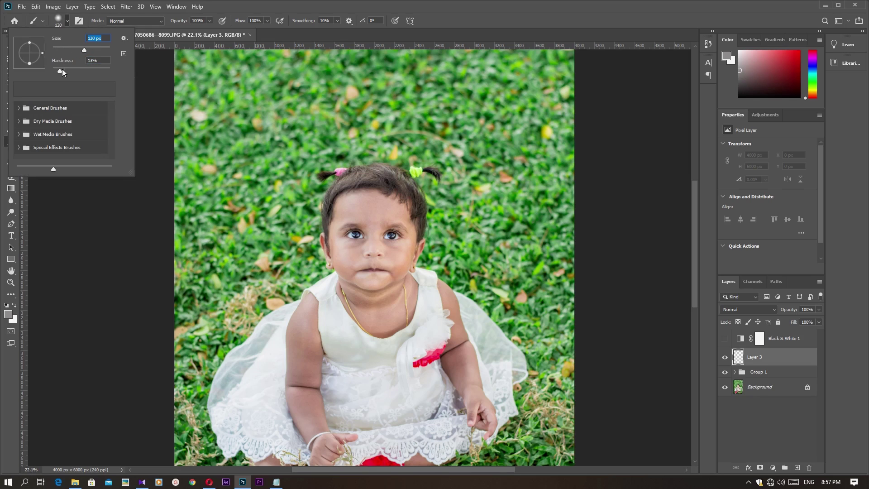
click(19, 109)
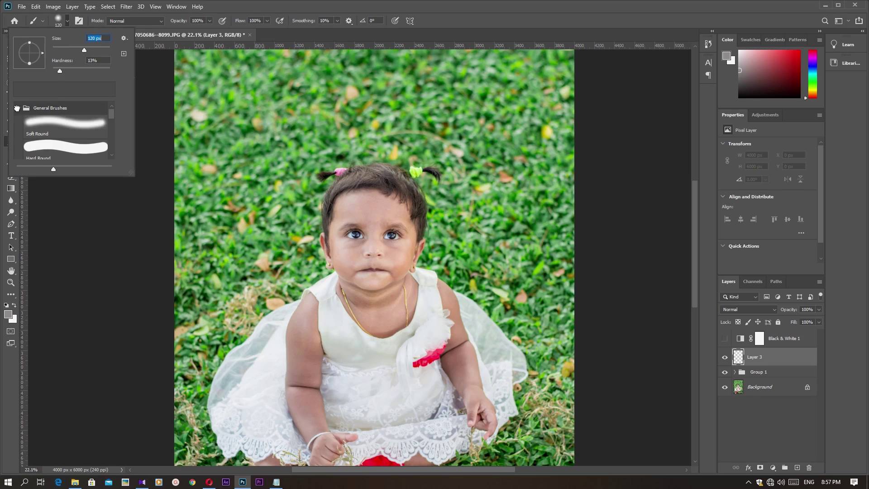
click(39, 121)
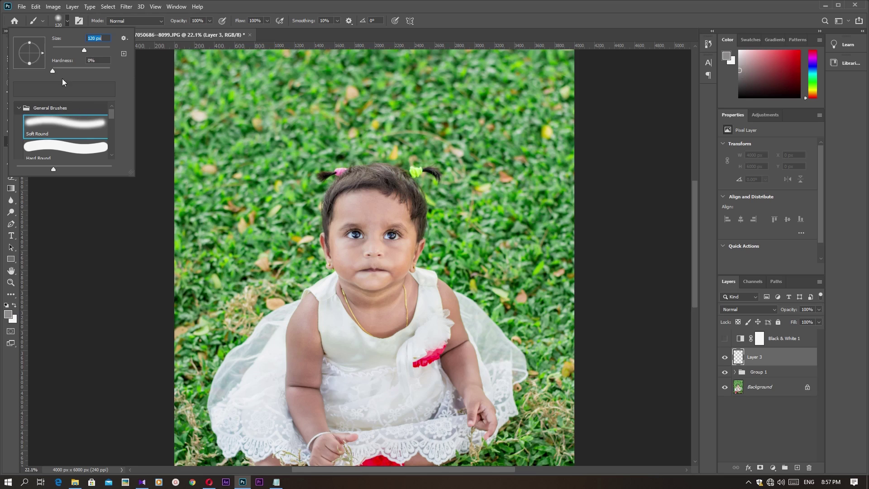
alt+right_click(298, 212)
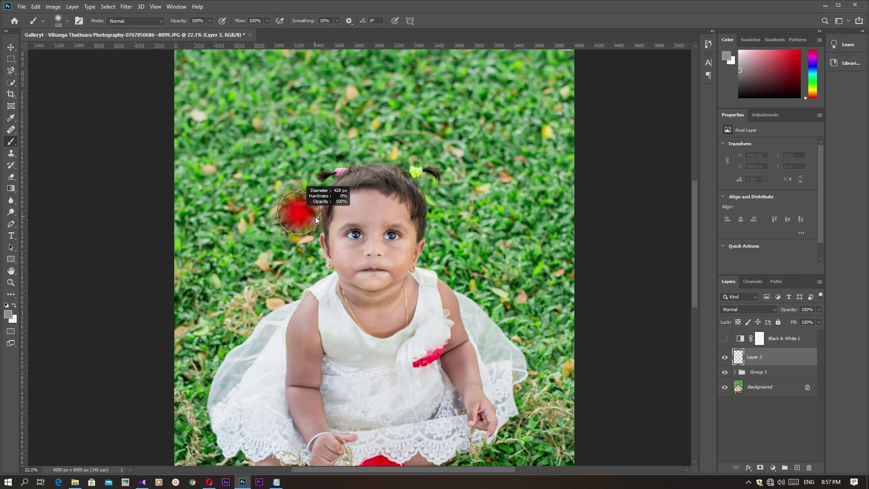
drag(303, 216, 309, 218)
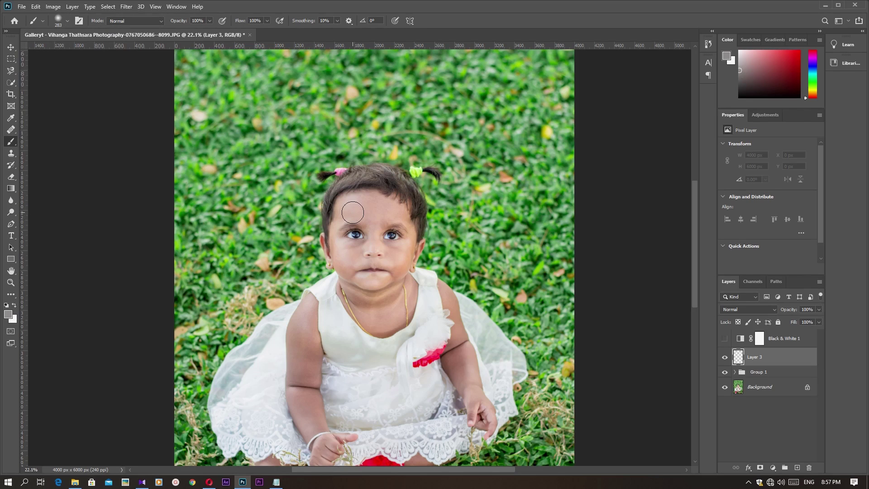
click(13, 305)
Step: Paint white on Layer 3 over the girl's forehead, arms, hands and legs
click(8, 306)
click(15, 306)
scroll(355, 232, up, 1)
mouse_move(313, 201)
mouse_down()
mouse_move(412, 230)
mouse_move(427, 252)
mouse_move(398, 252)
mouse_move(345, 229)
mouse_move(318, 282)
mouse_move(339, 271)
mouse_move(373, 285)
mouse_move(405, 199)
mouse_move(398, 318)
mouse_move(417, 324)
mouse_move(386, 361)
mouse_move(330, 330)
mouse_move(383, 339)
mouse_move(390, 368)
mouse_move(277, 347)
mouse_move(278, 361)
mouse_up()
scroll(277, 361, down, 3)
scroll(311, 284, up, 3)
mouse_move(311, 284)
mouse_down()
mouse_move(295, 254)
mouse_move(322, 409)
mouse_move(343, 427)
mouse_move(362, 410)
mouse_up()
mouse_move(516, 235)
mouse_down()
mouse_move(475, 208)
mouse_move(511, 301)
mouse_move(494, 235)
mouse_move(510, 338)
mouse_move(539, 373)
mouse_move(539, 407)
mouse_move(508, 351)
mouse_up()
scroll(489, 362, down, 2)
mouse_move(471, 380)
mouse_down()
mouse_move(448, 434)
mouse_move(494, 417)
mouse_move(484, 430)
mouse_up()
drag(304, 443, 278, 430)
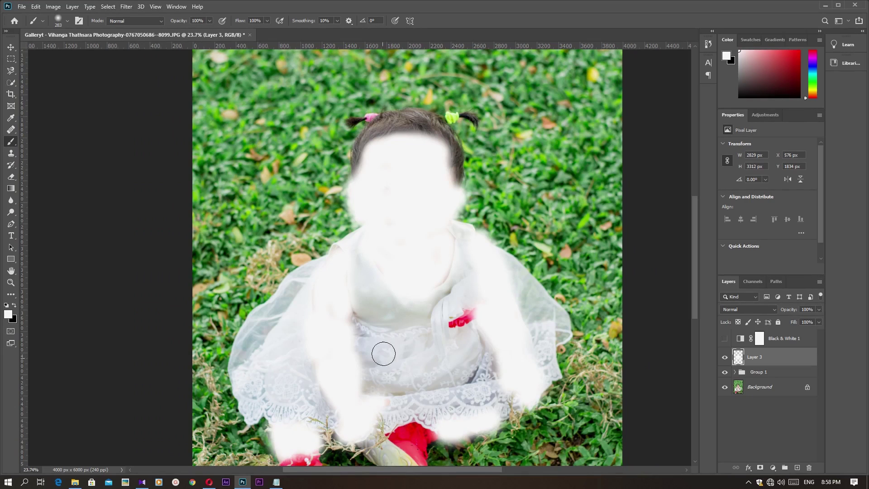
click(332, 387)
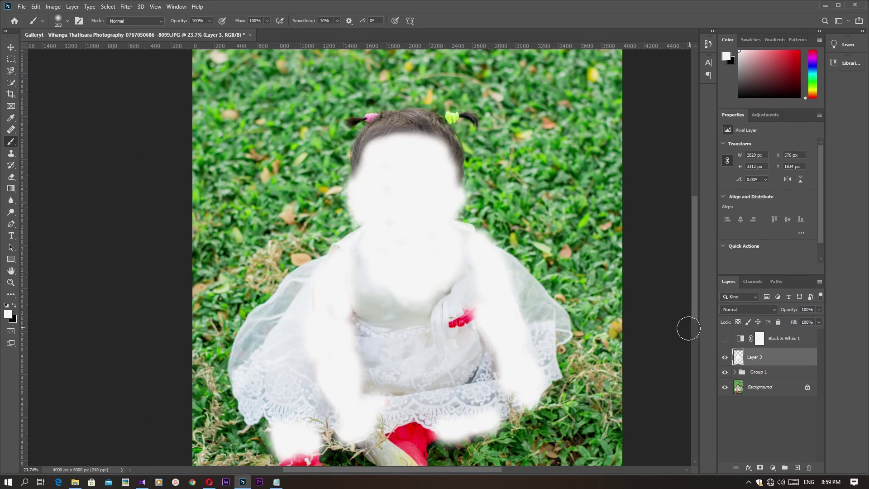
Step: Set Layer 3's blend mode to Soft Light
click(768, 311)
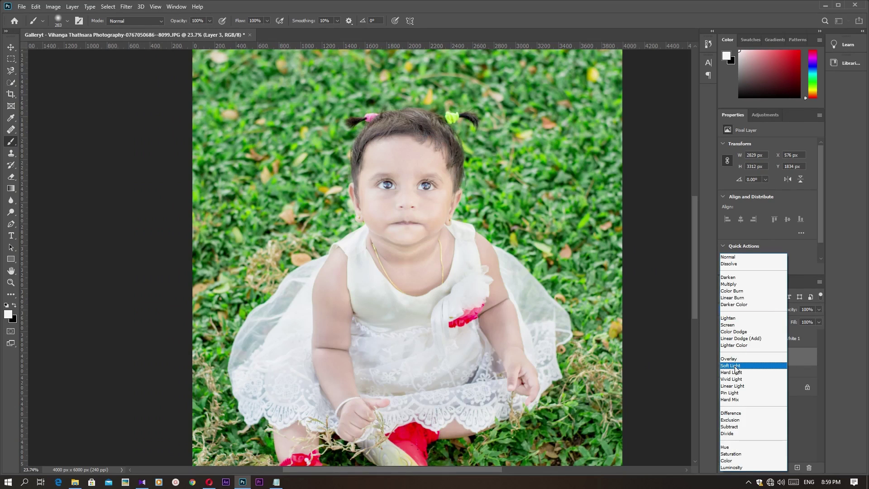
click(736, 366)
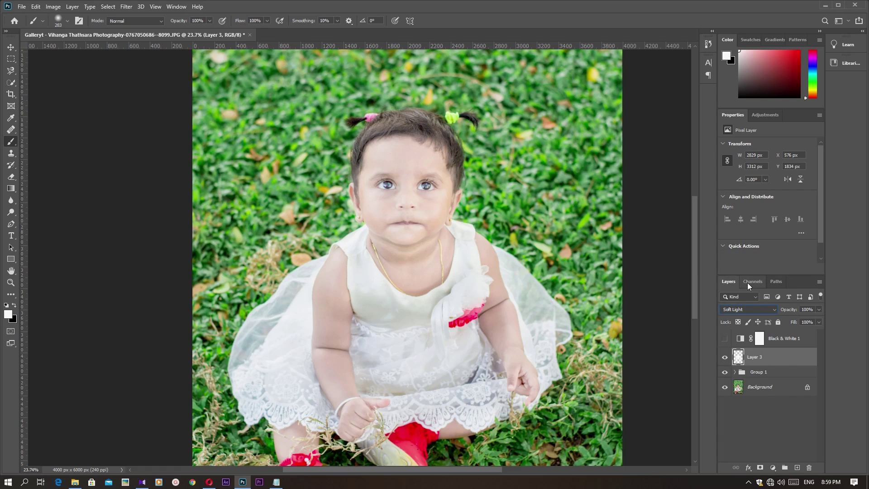
click(22, 180)
Step: Enlarge the eraser to about 266 px and erase brightening near the hair, undoing the stroke
mouse_move(382, 130)
mouse_down()
mouse_move(452, 129)
mouse_move(392, 116)
mouse_move(347, 152)
mouse_move(346, 202)
mouse_up()
drag(346, 212, 343, 213)
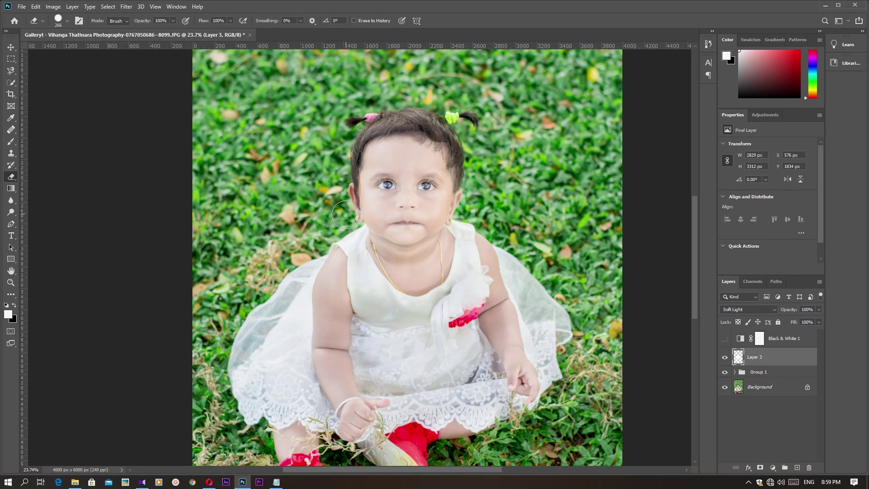
key(ctrl+z)
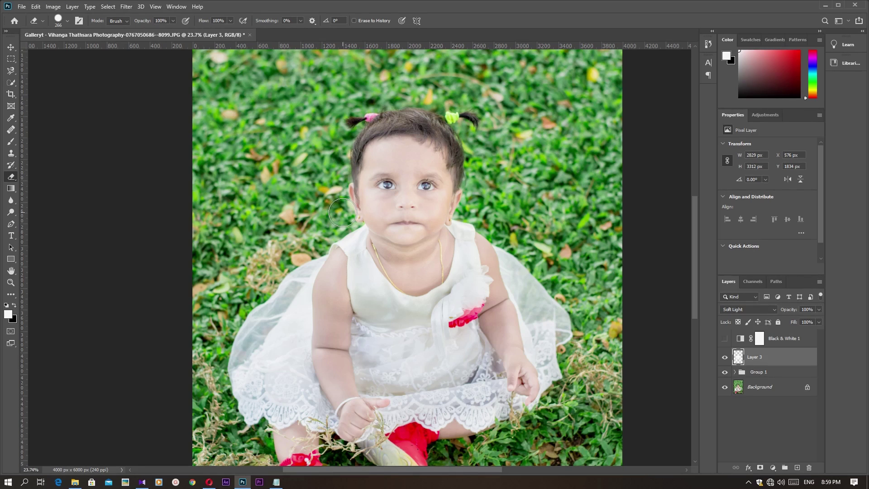
Step: Erase stray brightening from the dress edge and grass, then add a mask to Layer 3
alt+right_click(417, 108)
drag(416, 114, 430, 129)
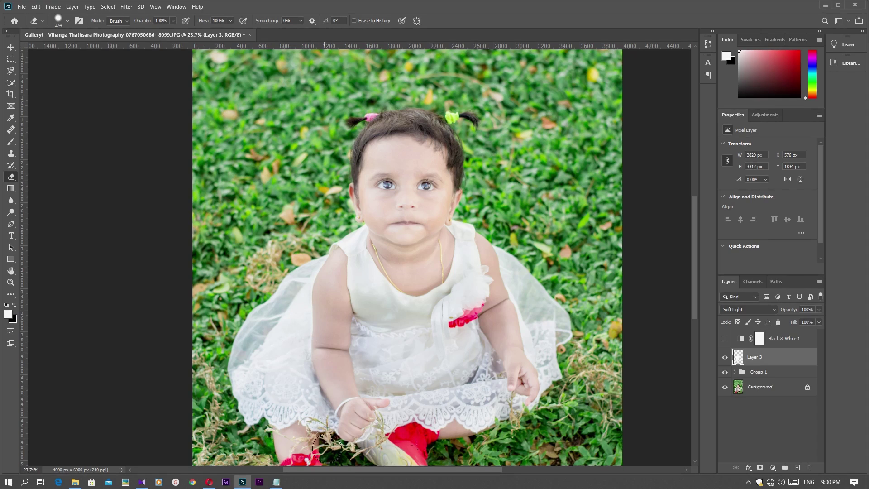
mouse_move(370, 382)
mouse_down()
mouse_move(357, 244)
mouse_move(512, 207)
mouse_move(507, 231)
mouse_move(549, 393)
mouse_move(500, 416)
mouse_move(479, 354)
mouse_move(466, 233)
mouse_move(480, 418)
mouse_move(509, 419)
mouse_move(488, 444)
mouse_move(417, 446)
mouse_move(248, 388)
mouse_move(255, 432)
mouse_up()
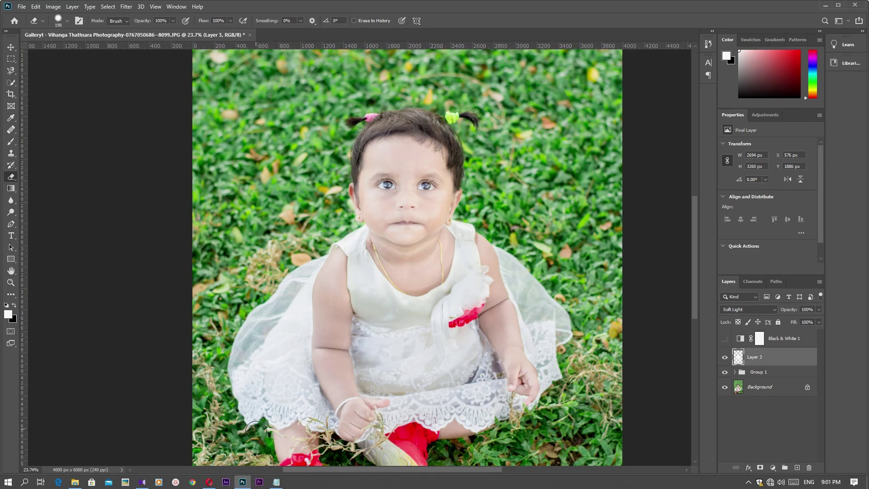
scroll(280, 308, down, 2)
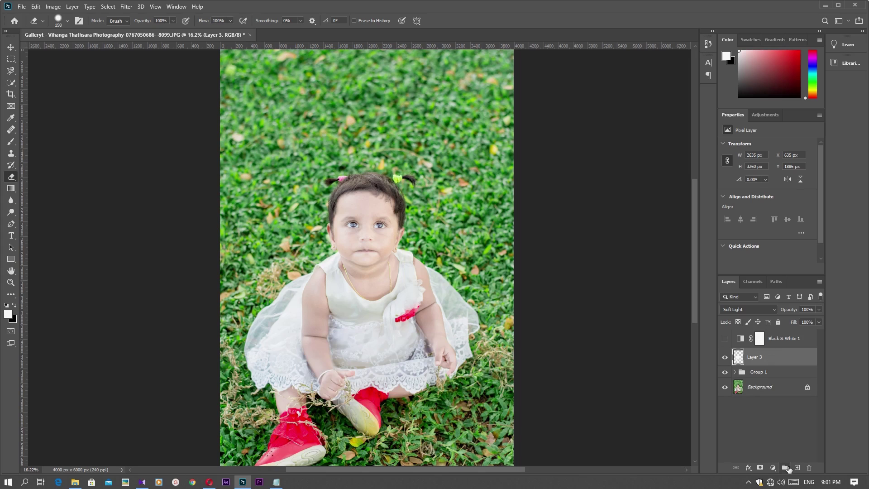
click(760, 469)
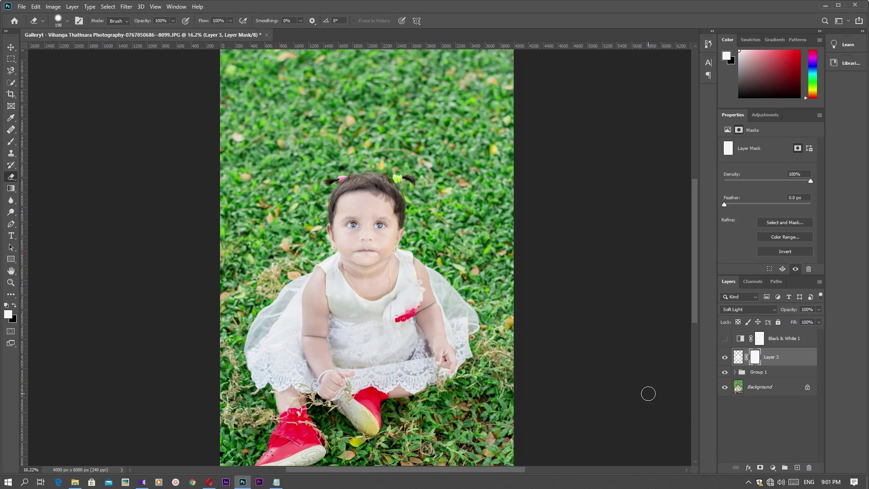
Step: Set black as the foreground colour and use the Brush at about 83 px
click(14, 306)
click(12, 142)
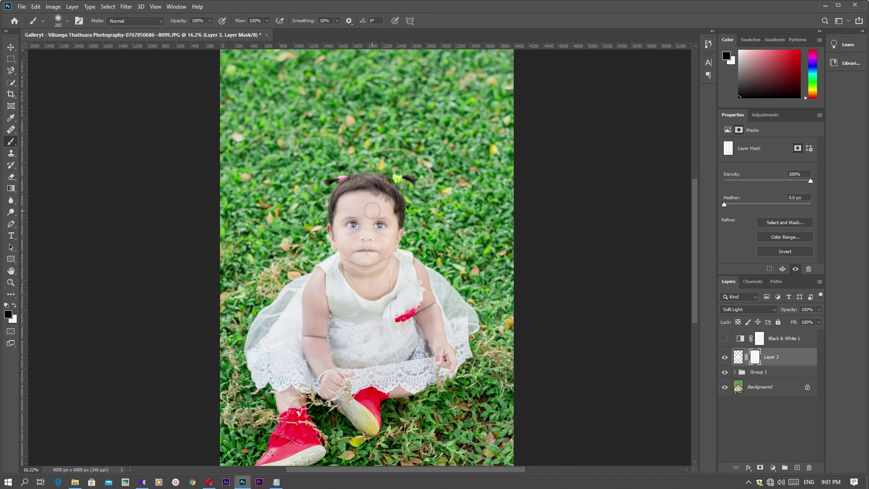
scroll(355, 202, up, 1)
scroll(362, 208, up, 2)
scroll(411, 233, up, 2)
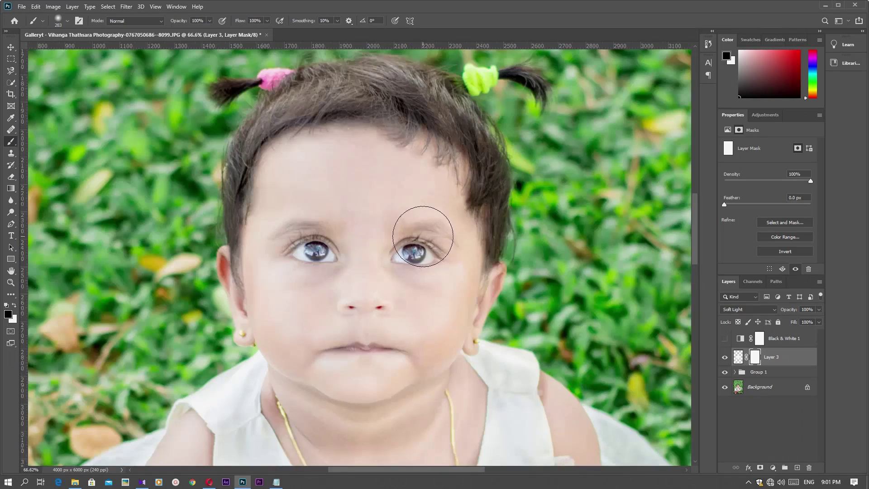
scroll(422, 236, up, 1)
scroll(421, 229, up, 2)
scroll(417, 227, up, 1)
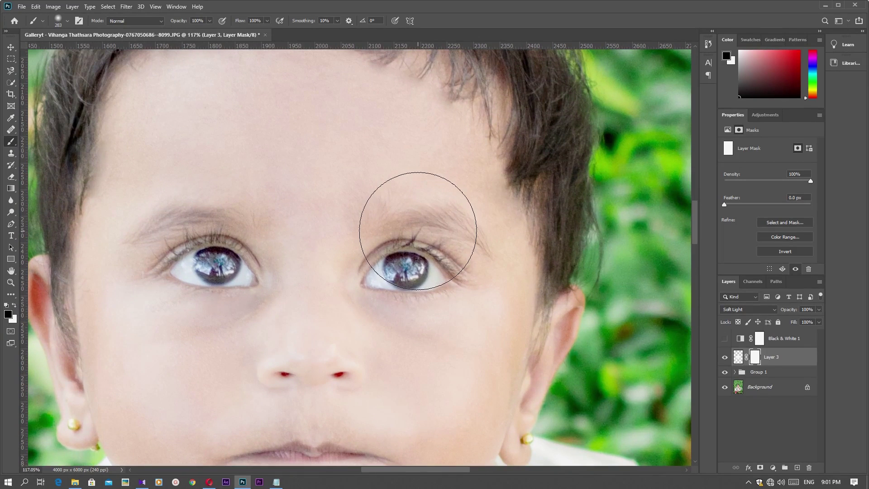
drag(417, 231, 334, 271)
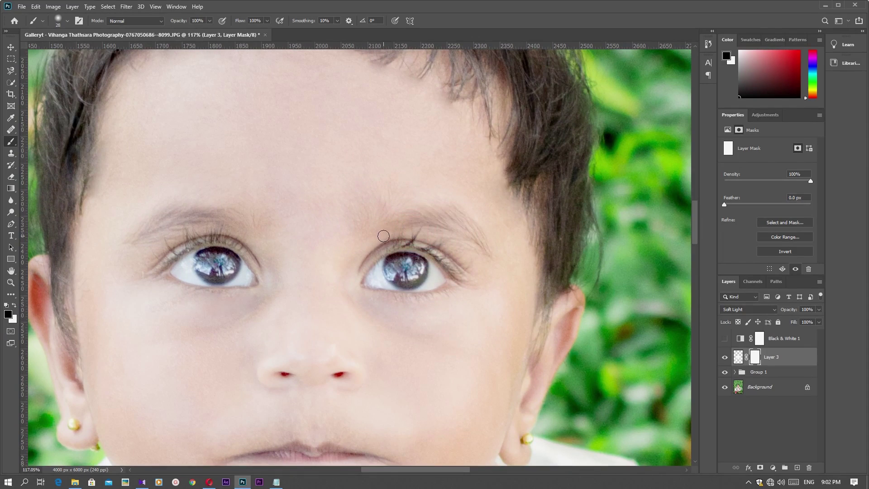
Step: Paint black on the mask over both eyebrows to remove their brightening
mouse_move(372, 233)
mouse_down()
mouse_move(433, 219)
mouse_move(476, 231)
mouse_move(491, 249)
mouse_move(454, 228)
mouse_up()
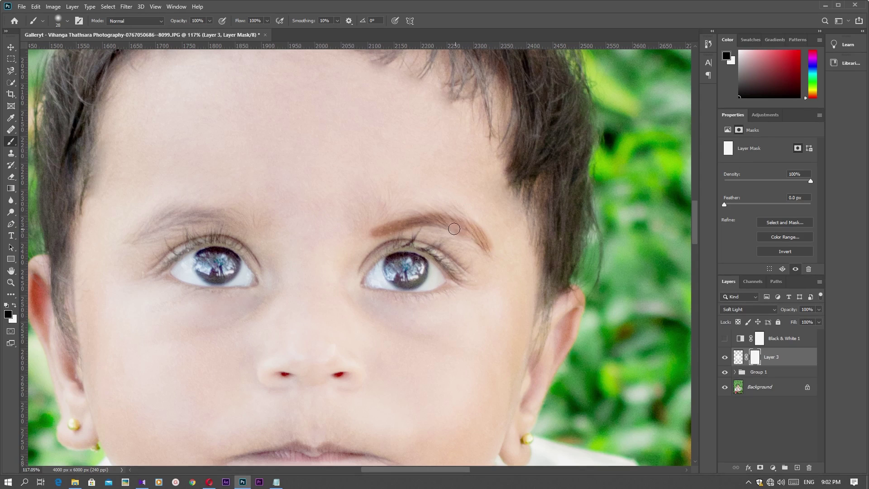
mouse_move(239, 227)
mouse_down()
mouse_move(175, 216)
mouse_move(136, 236)
mouse_up()
key(ctrl+0)
scroll(347, 192, up, 5)
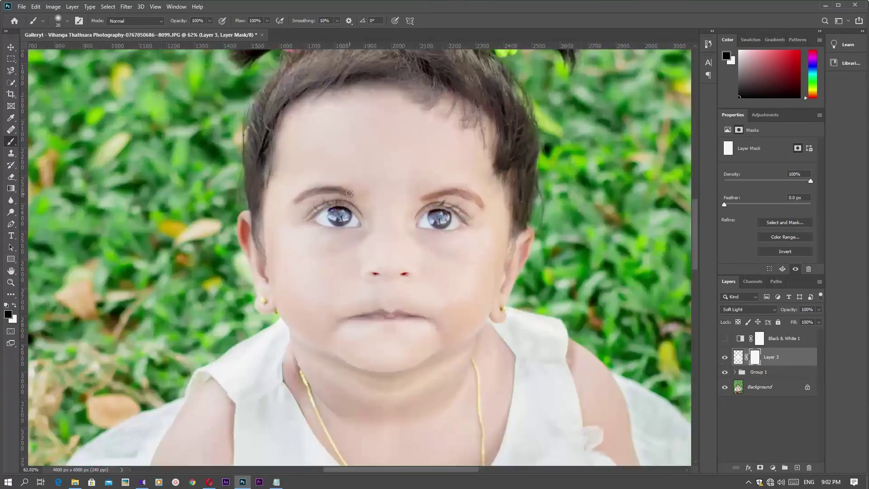
scroll(346, 192, up, 5)
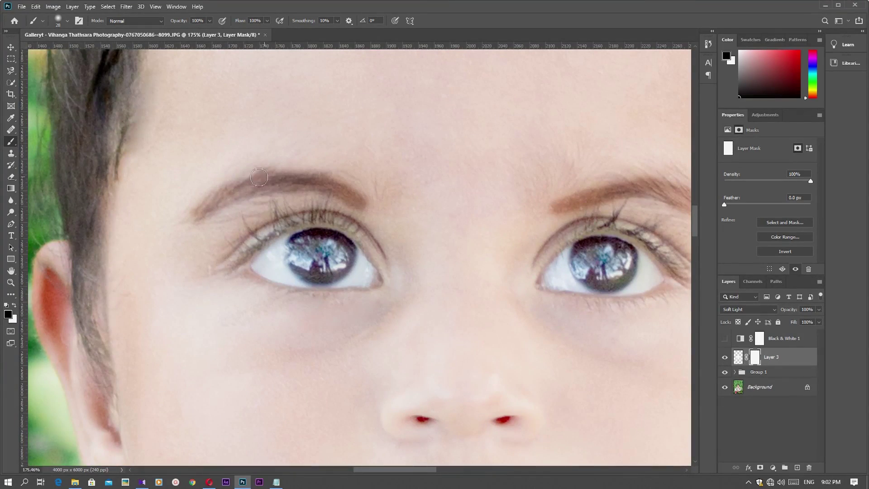
drag(262, 177, 192, 213)
drag(556, 213, 652, 181)
scroll(665, 195, down, 3)
scroll(675, 210, down, 3)
scroll(675, 209, down, 3)
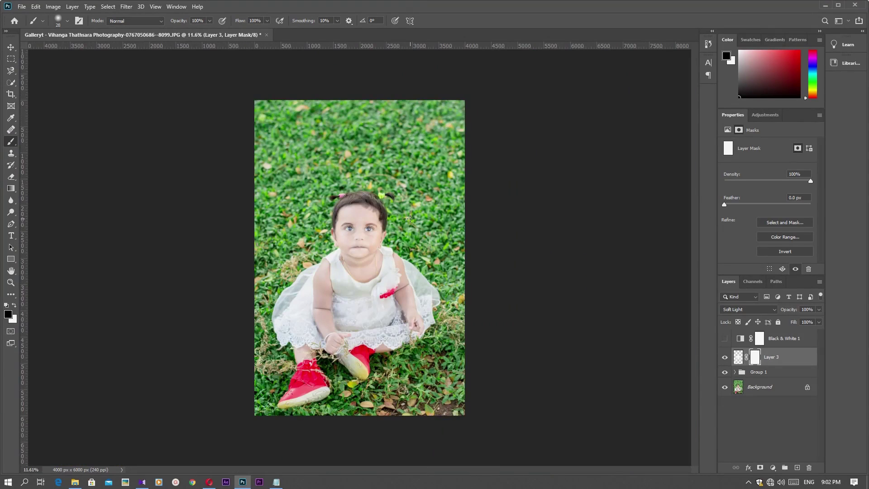
Step: Mask the brightening off both irises and the left hairline
scroll(377, 226, up, 8)
mouse_move(321, 248)
mouse_down()
mouse_move(313, 260)
mouse_move(296, 255)
mouse_move(306, 240)
mouse_up()
mouse_move(148, 248)
mouse_down()
mouse_move(131, 237)
mouse_move(131, 252)
mouse_move(154, 254)
mouse_move(158, 241)
mouse_up()
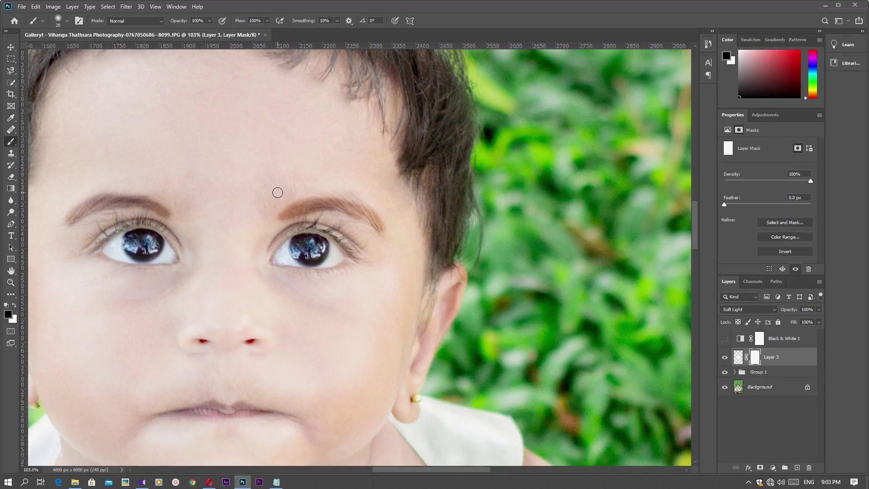
scroll(406, 106, down, 2)
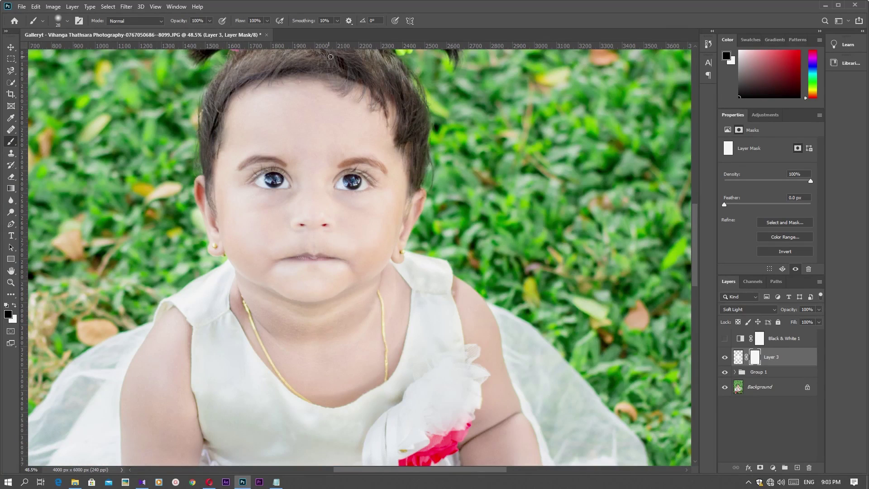
drag(264, 71, 211, 205)
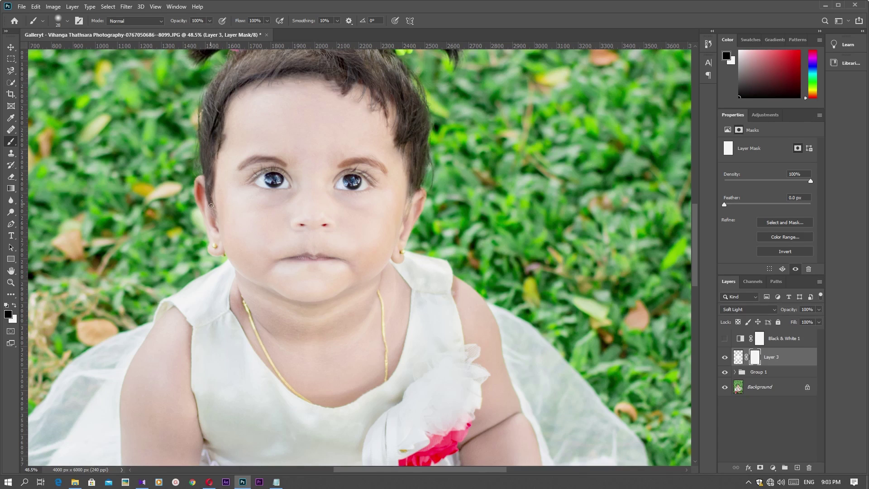
scroll(408, 190, down, 5)
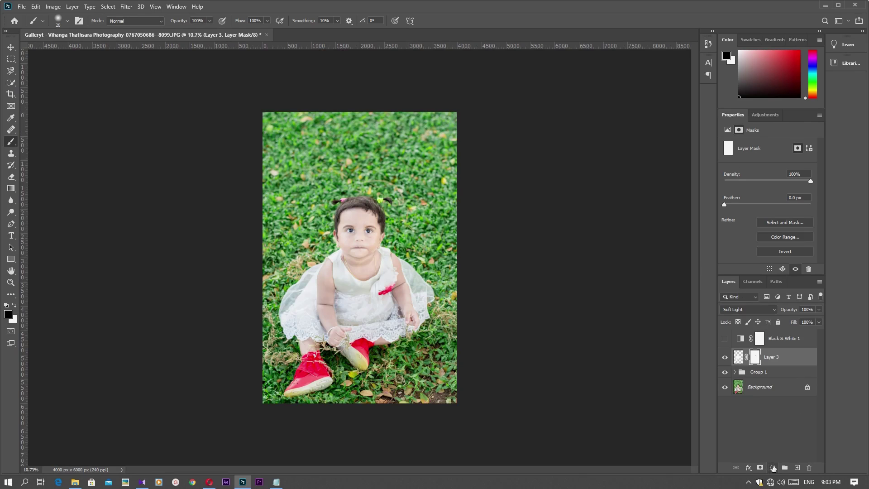
Step: Add a Selective Color adjustment on Whites: Cyan -31, Magenta -3, Yellow -14, Black +27
click(773, 467)
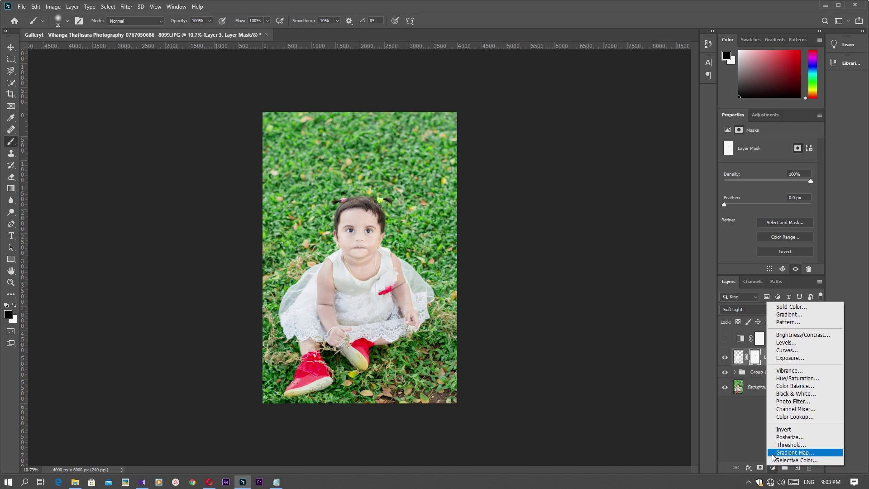
click(775, 460)
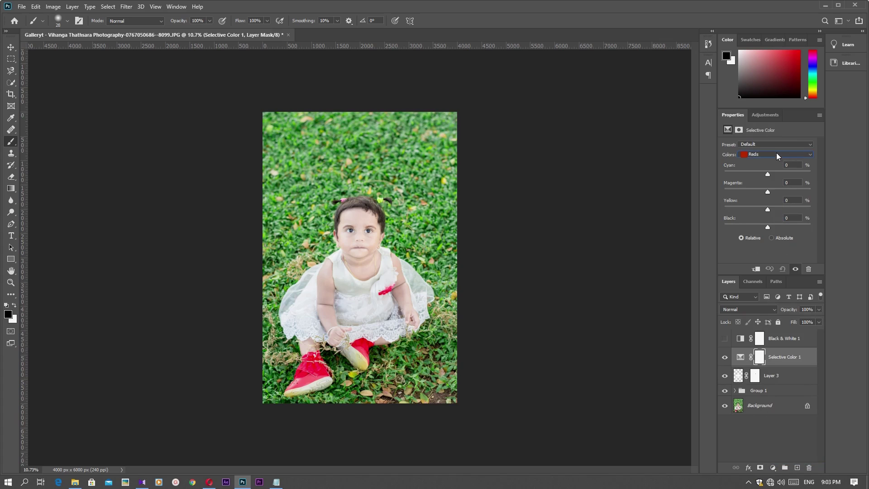
click(776, 154)
click(766, 207)
drag(740, 174, 739, 175)
mouse_move(733, 178)
mouse_down()
mouse_move(754, 175)
mouse_move(768, 194)
mouse_up()
drag(768, 211, 766, 193)
drag(768, 226, 778, 228)
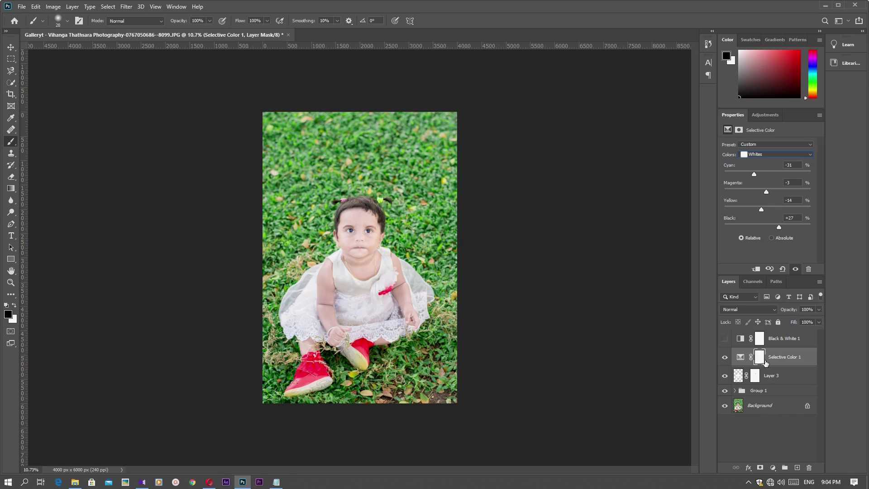
Step: Set the Selective Color layer's opacity to 100%
click(818, 321)
click(818, 310)
drag(779, 332, 843, 323)
Step: Lower Layer 3 to 65% opacity and select all layers from Black & White 1 to Background
click(790, 376)
key(x)
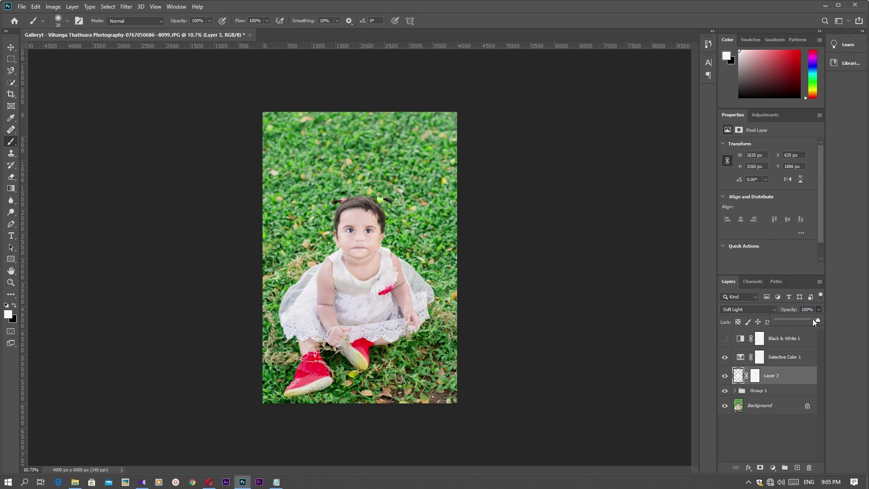
mouse_move(775, 323)
mouse_down()
mouse_move(811, 325)
mouse_move(778, 325)
mouse_move(804, 326)
mouse_up()
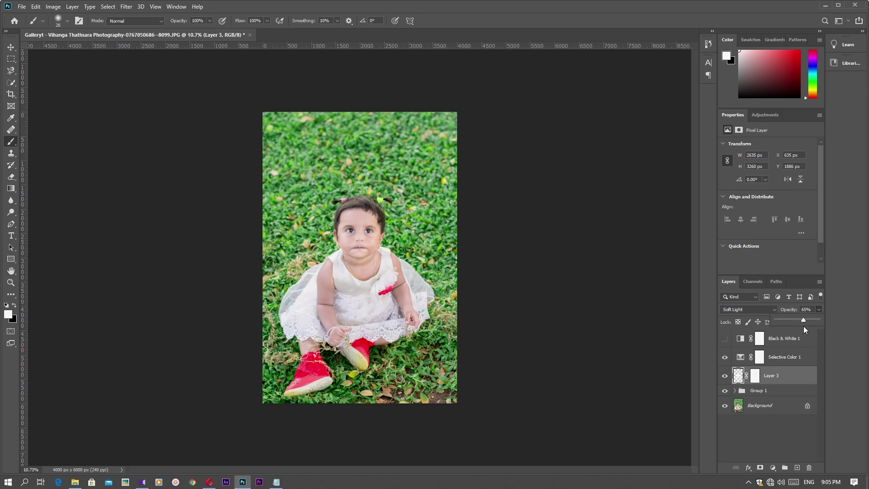
click(789, 340)
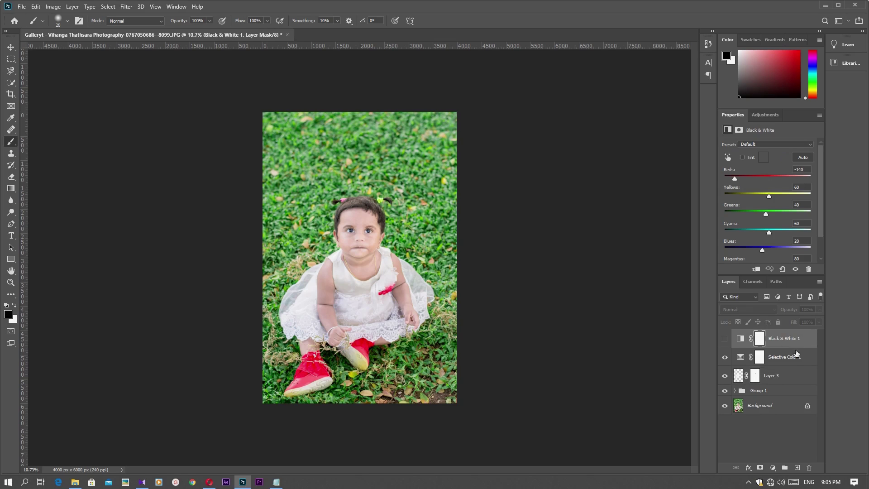
shift+click(791, 409)
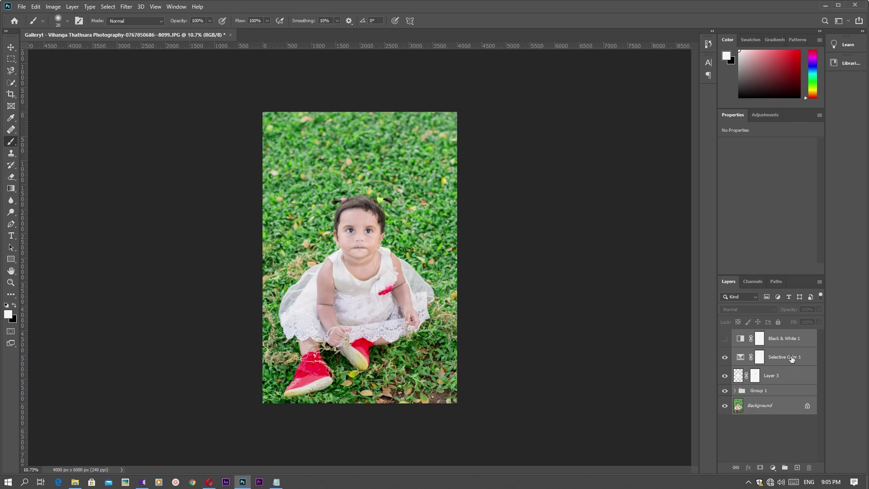
Step: Merge the selected layers into one Background and duplicate it as Background copy
right_click(792, 359)
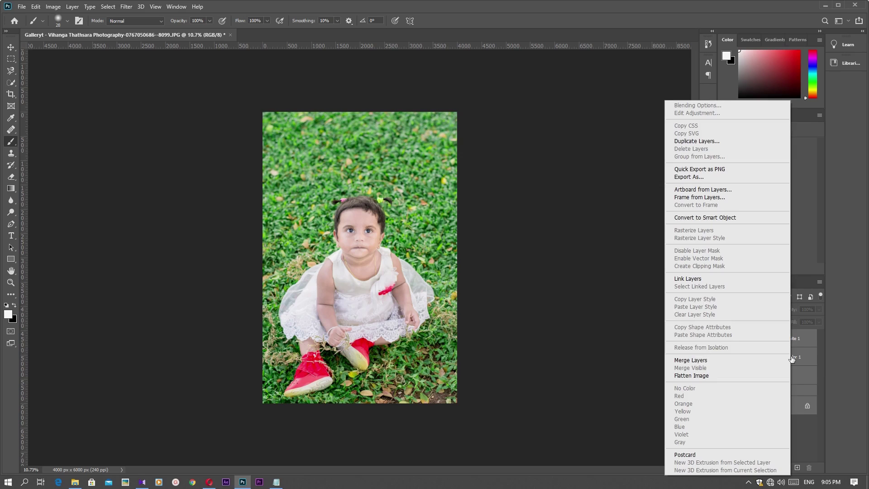
click(742, 360)
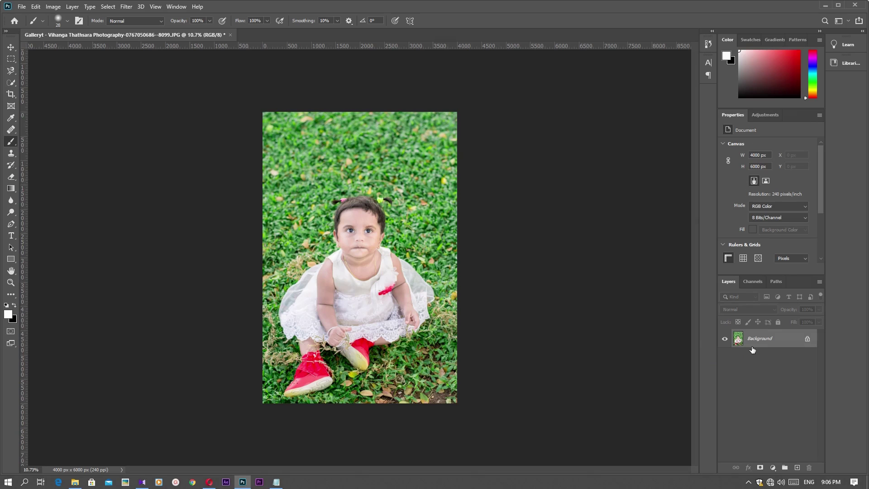
drag(784, 340, 797, 466)
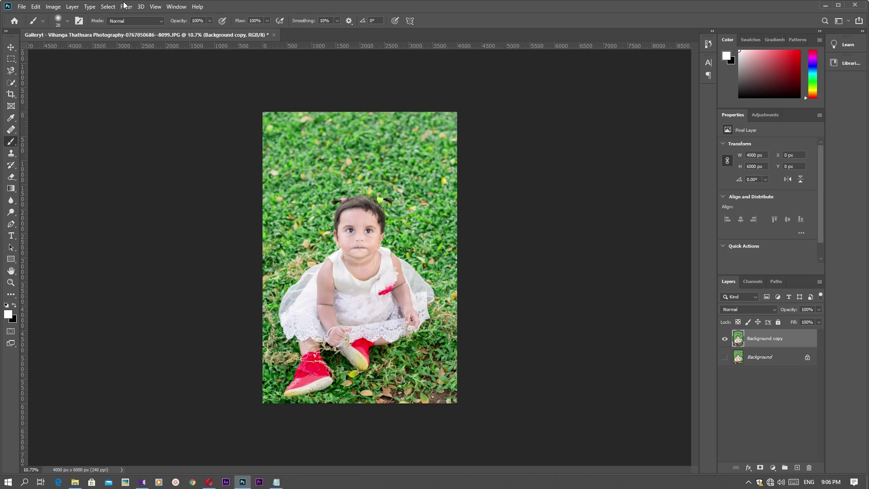
Step: Camera Raw Basic: Exposure +0.05, Contrast +12, Highlights -28, Shadows -26, Whites +19, Blacks -30
click(127, 7)
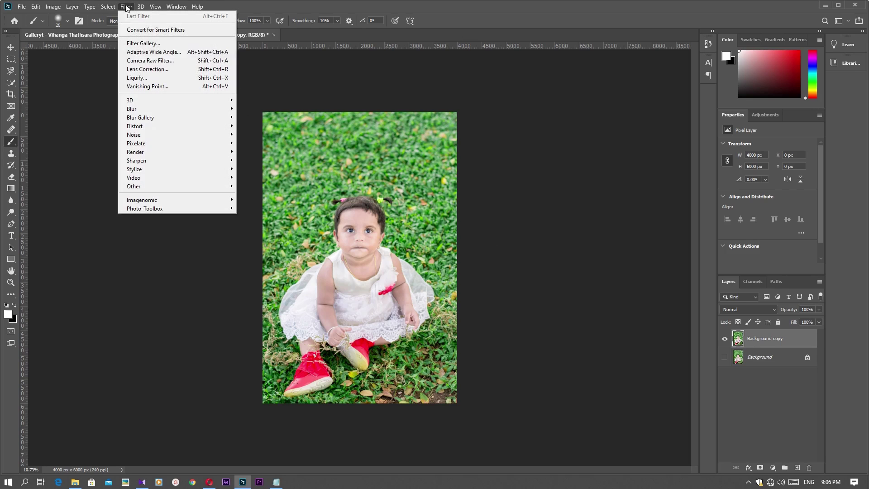
click(150, 62)
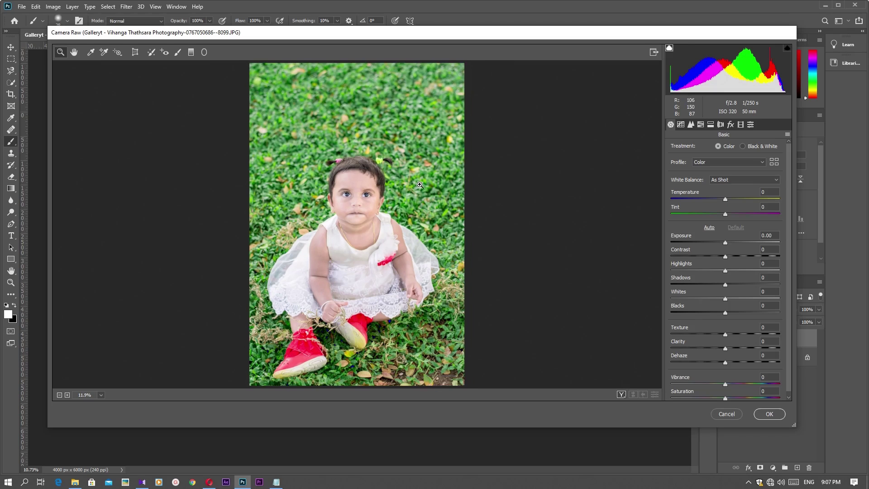
drag(725, 242, 727, 243)
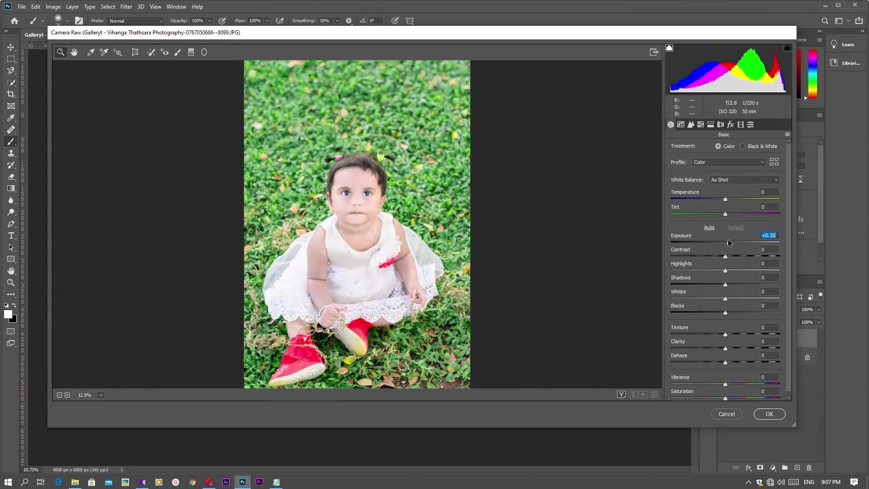
mouse_move(727, 243)
mouse_down()
mouse_move(734, 272)
mouse_move(704, 271)
mouse_up()
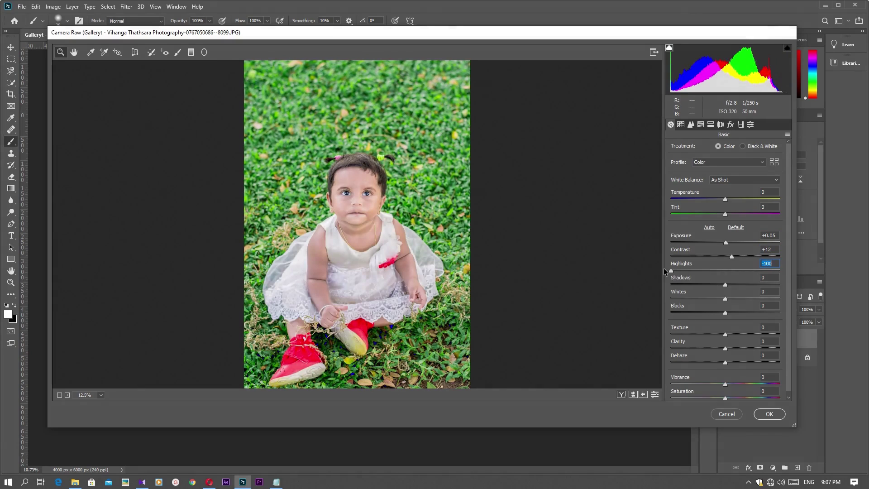
mouse_move(705, 270)
mouse_down()
mouse_move(716, 271)
mouse_move(697, 284)
mouse_move(736, 299)
mouse_move(702, 312)
mouse_up()
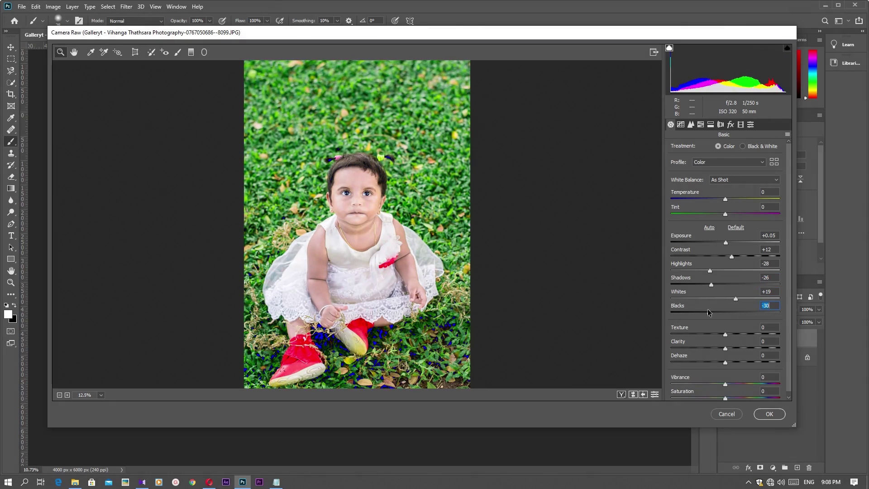
click(690, 125)
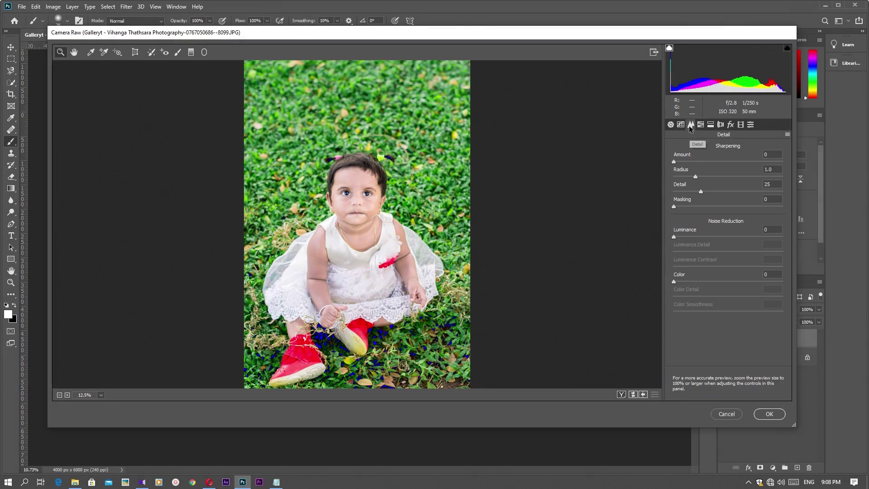
Step: In Camera Raw HSL, shift the Hue of Reds to -18 and Greens to +29
drag(673, 161, 710, 161)
click(701, 126)
mouse_move(728, 181)
mouse_down()
mouse_move(743, 181)
mouse_move(711, 180)
mouse_move(748, 181)
mouse_move(718, 181)
mouse_up()
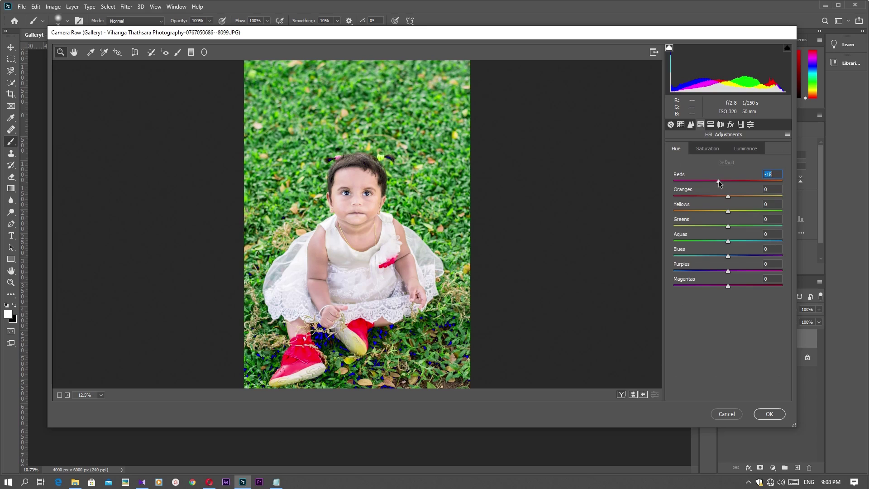
mouse_move(726, 226)
mouse_down()
mouse_move(757, 229)
mouse_move(729, 227)
mouse_move(744, 231)
mouse_move(676, 243)
mouse_move(695, 242)
mouse_up()
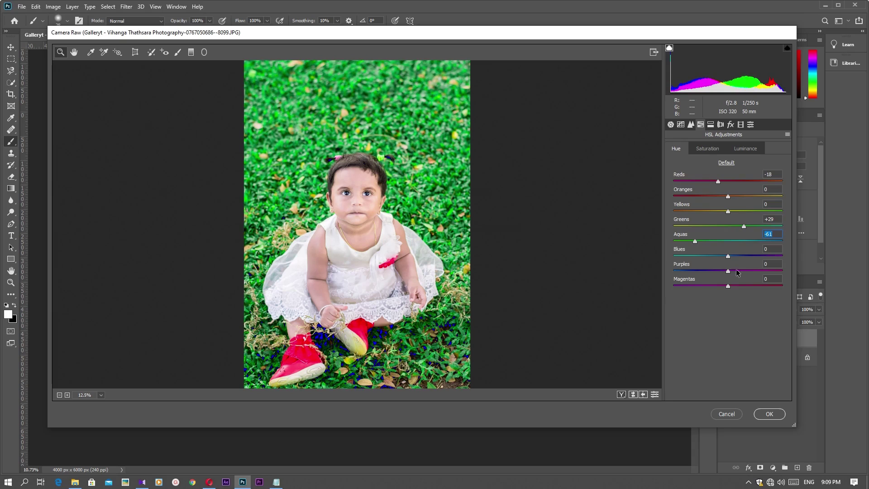
drag(728, 286, 760, 289)
Step: Boost Saturation of Reds to +73, Yellows to +65 and Greens to +31
click(707, 148)
drag(728, 182, 768, 182)
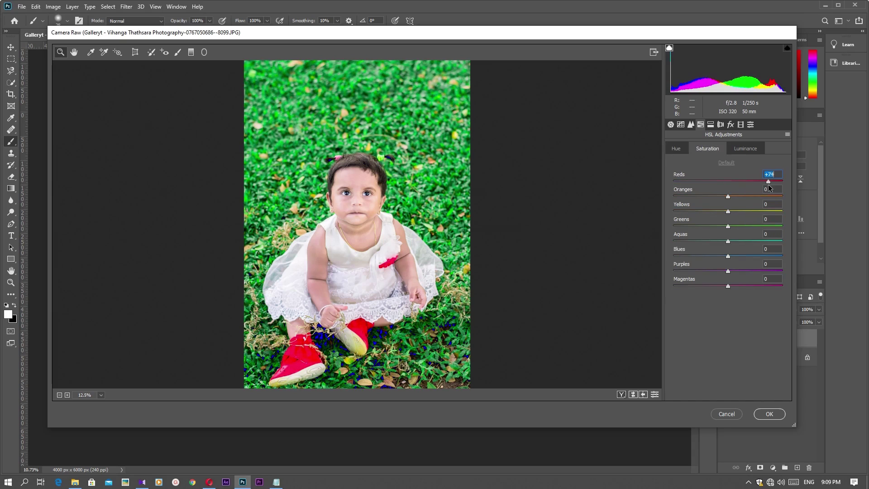
mouse_move(728, 212)
mouse_down()
mouse_move(776, 211)
mouse_move(716, 235)
mouse_up()
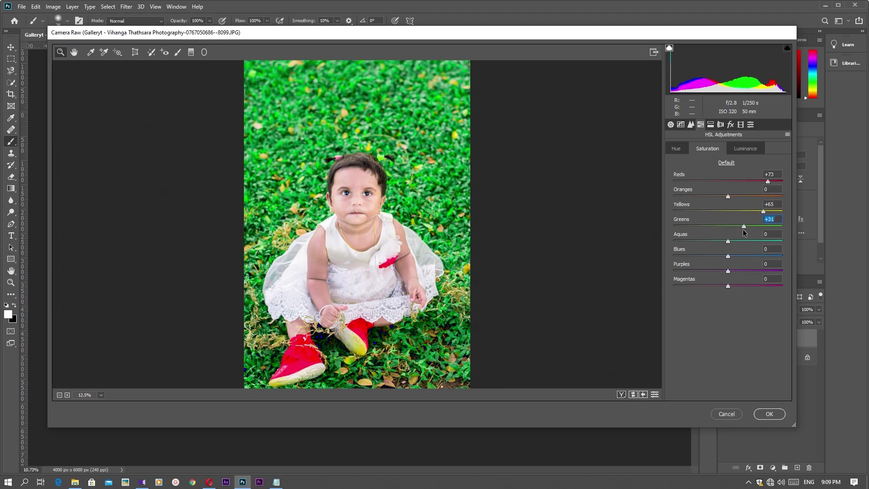
drag(715, 233, 738, 229)
Step: Set Luminance Reds -17, Yellows +33, Greens +8, then apply the Camera Raw grade
click(745, 148)
drag(727, 181, 708, 187)
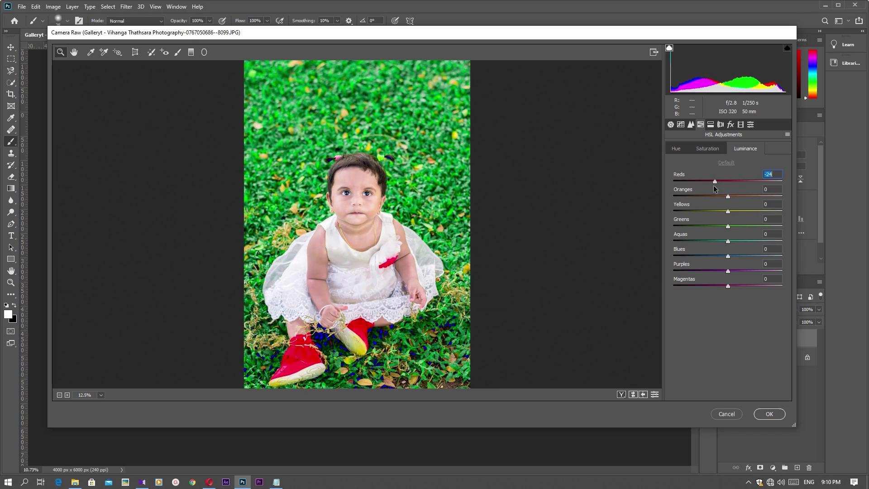
mouse_move(708, 186)
mouse_down()
mouse_move(762, 184)
mouse_move(719, 185)
mouse_move(726, 211)
mouse_move(750, 212)
mouse_move(733, 226)
mouse_up()
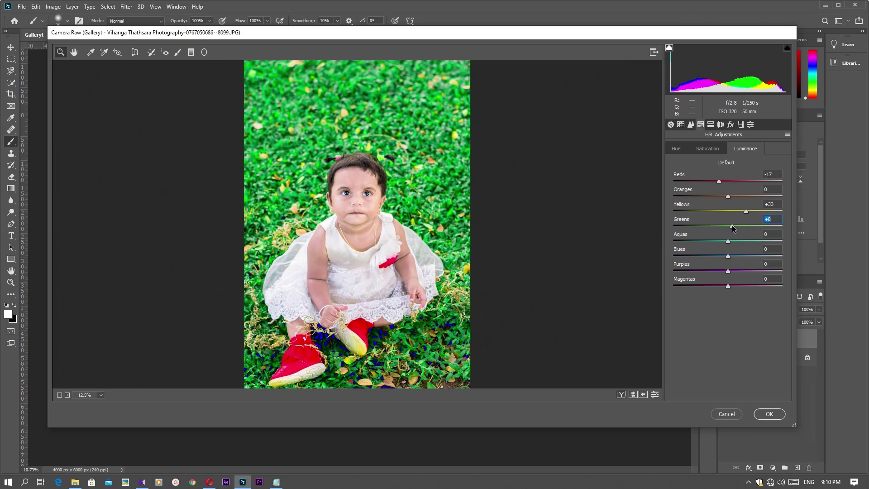
click(730, 126)
click(740, 124)
click(771, 415)
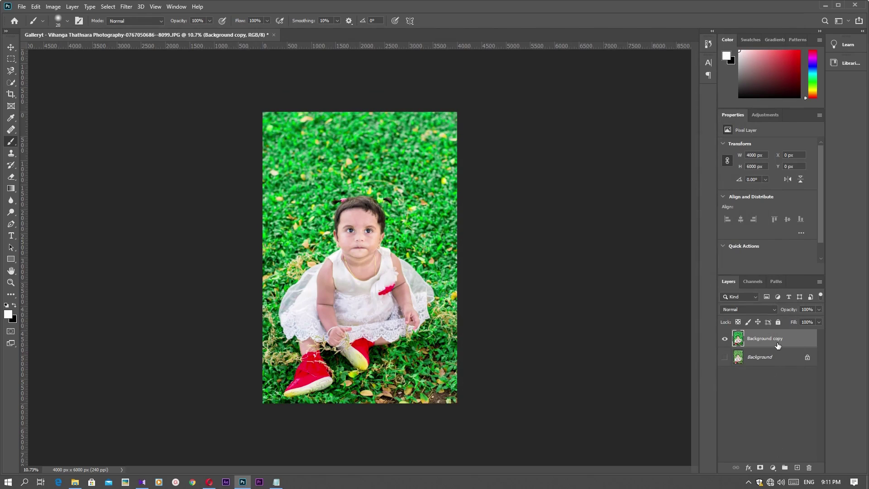
Step: On a new layer, paint the toddler's lips with magenta #fa1887
click(796, 468)
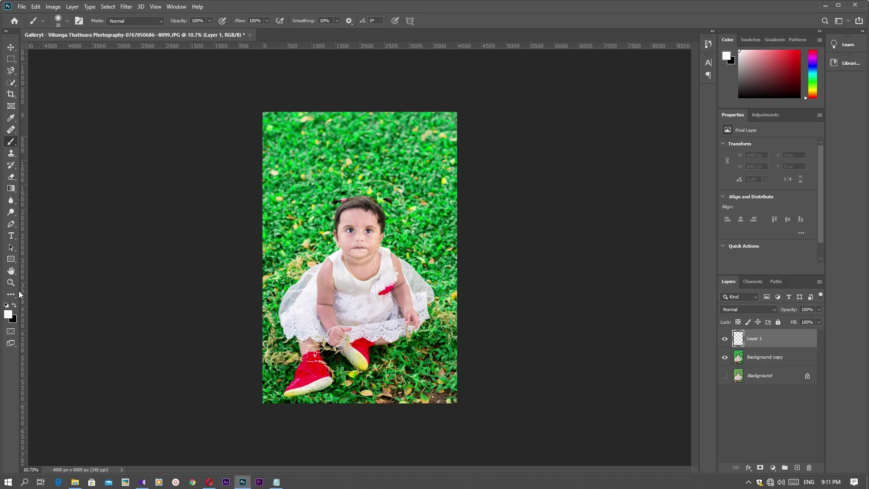
click(8, 314)
click(609, 116)
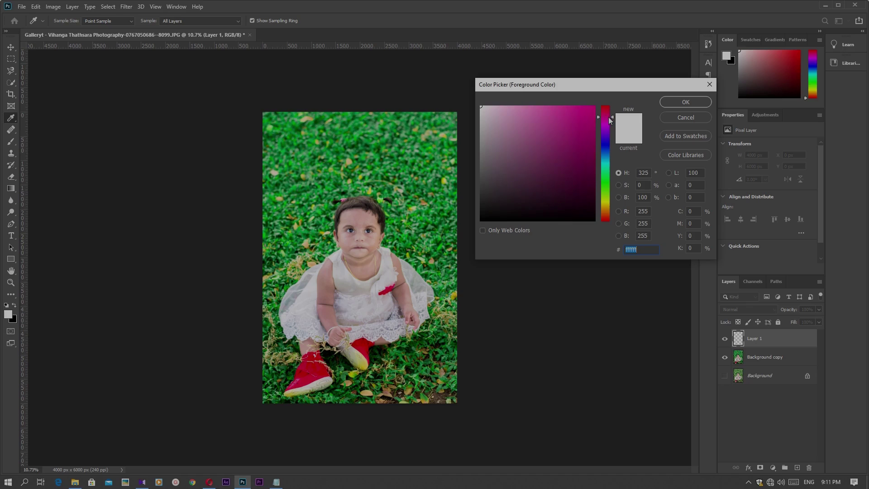
drag(582, 118, 586, 106)
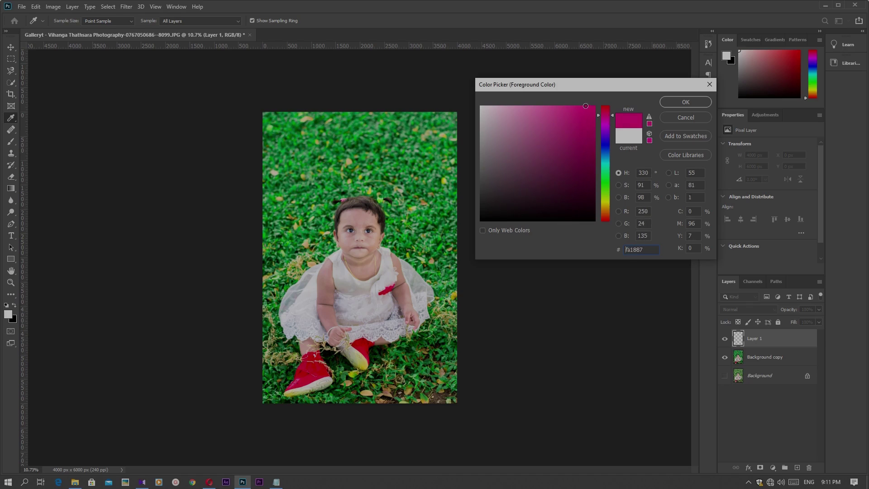
click(685, 102)
mouse_move(304, 231)
mouse_down()
mouse_move(360, 224)
mouse_move(308, 226)
mouse_up()
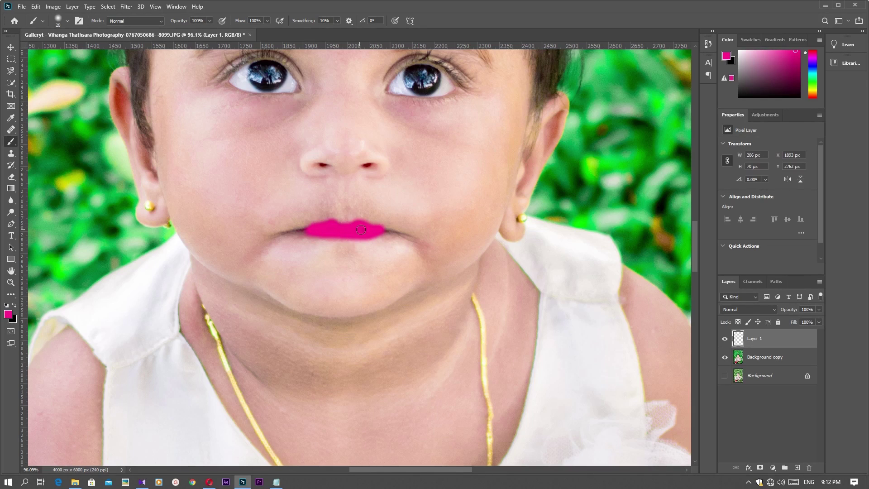
Step: Extend the pink to the right mouth corner and erase overflow below the lower lip
drag(383, 230, 391, 231)
key(e)
key(bracketleft)
key(bracketleft)
key(bracketleft)
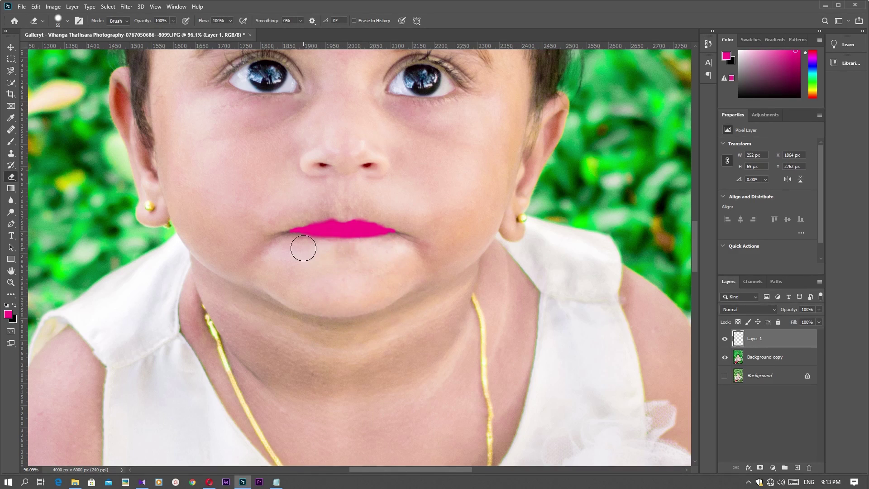
drag(334, 266, 419, 270)
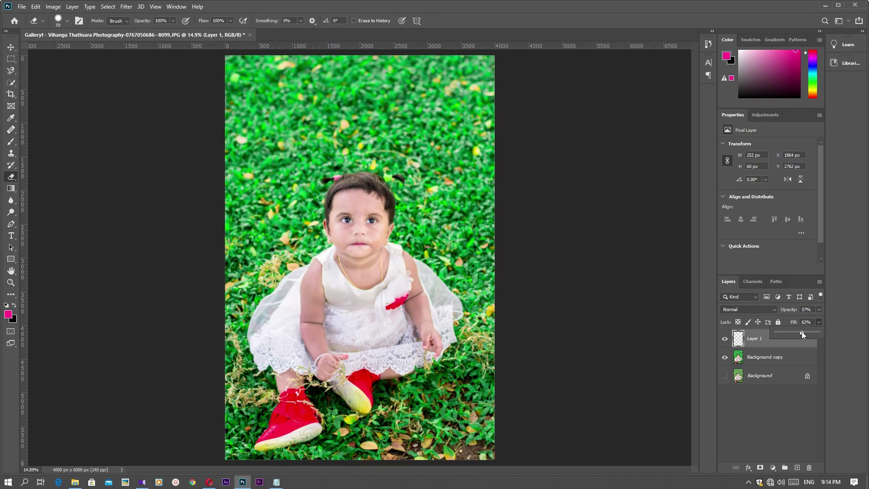
Step: Lower the lip layer, Layer 1, to 37% opacity
drag(801, 332, 806, 331)
scroll(530, 282, down, 2)
scroll(385, 247, up, 1)
key(v)
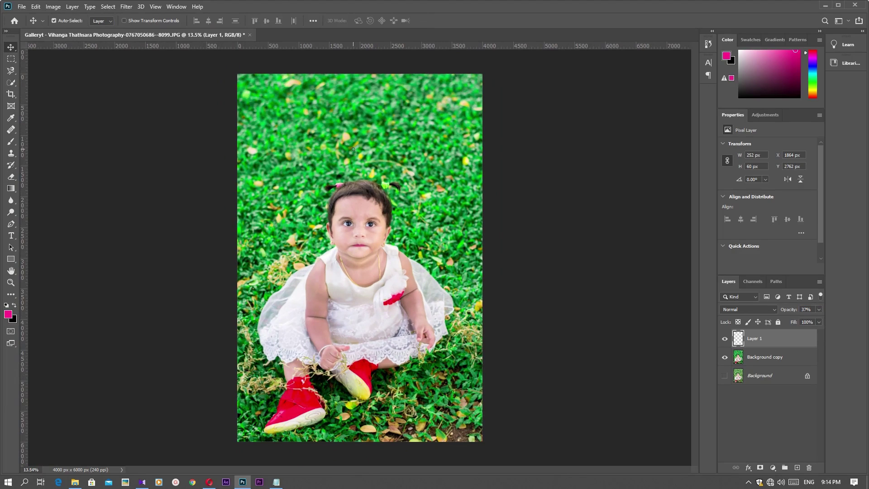